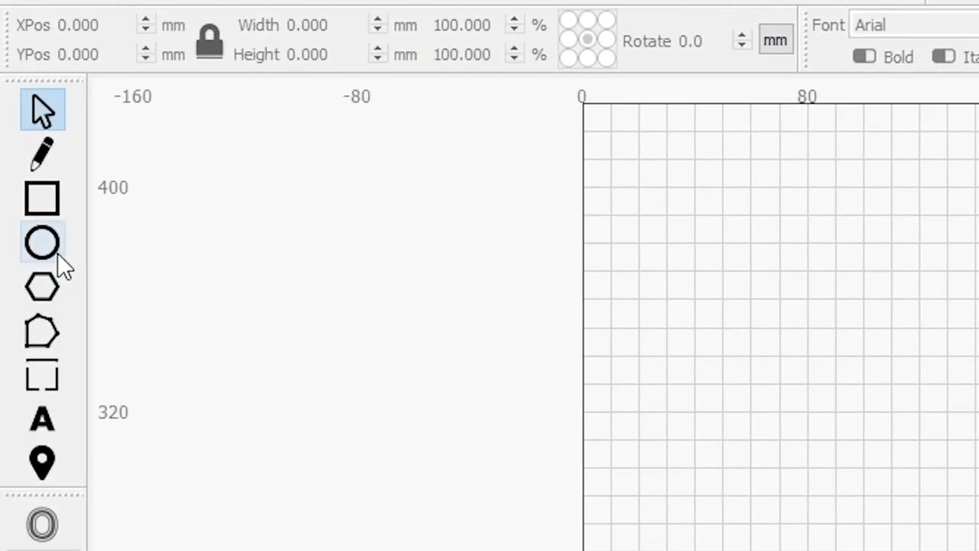
Draw a circle about 75 mm wide and 76 mm high in the upper-left part of the work area
left_click(46, 245)
left_click_drag(607, 317, 732, 448)
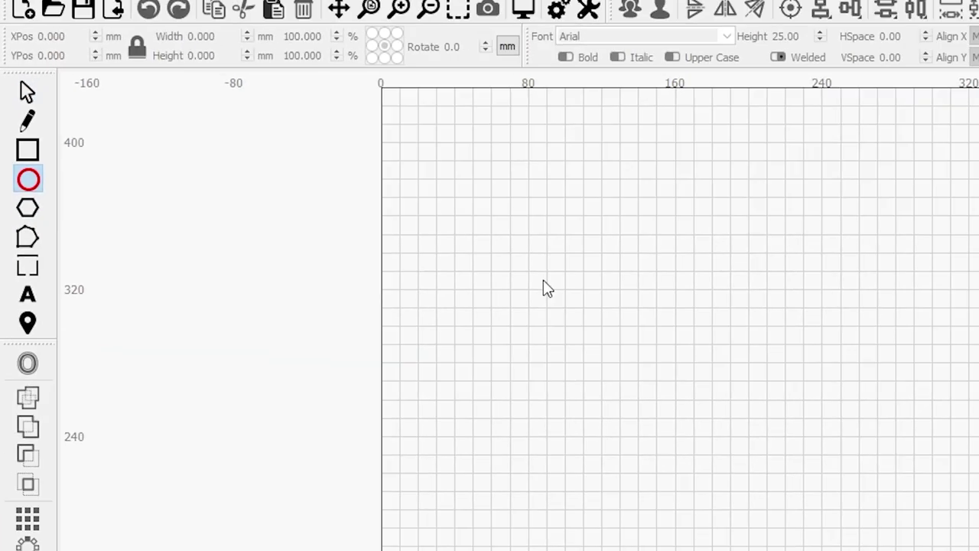
left_click_drag(363, 254, 361, 257)
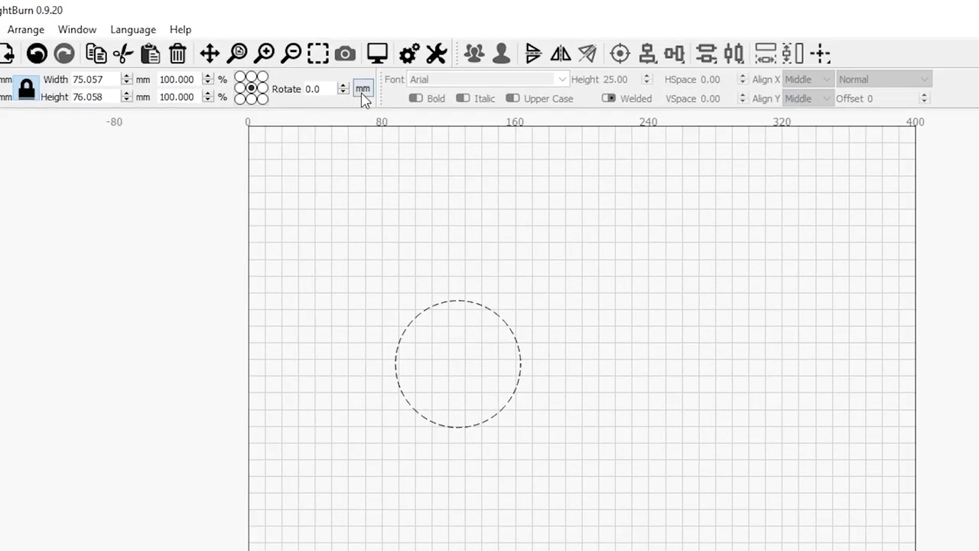
Switch the measurement units from millimetres to inches
left_click(269, 52)
left_click(533, 157)
left_click(533, 156)
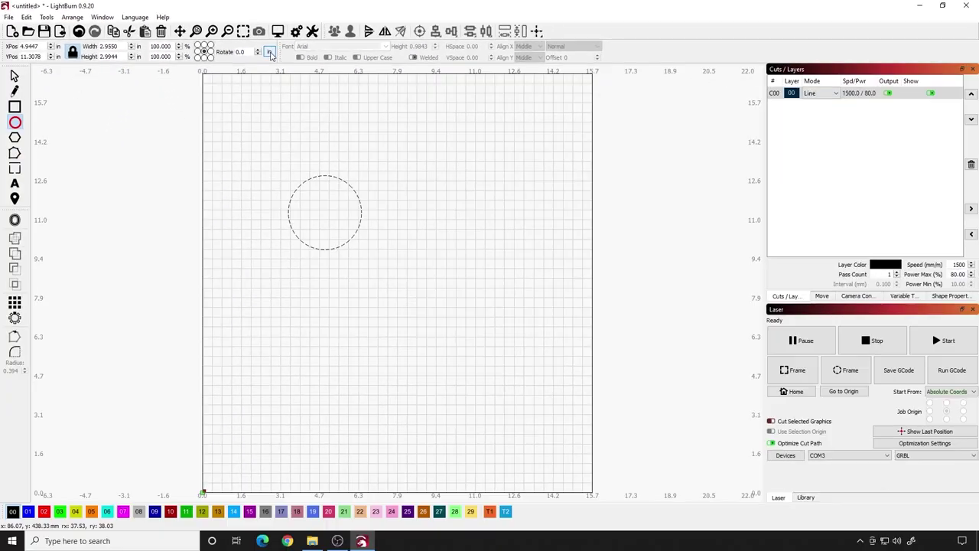
left_click(534, 157)
left_click(269, 52)
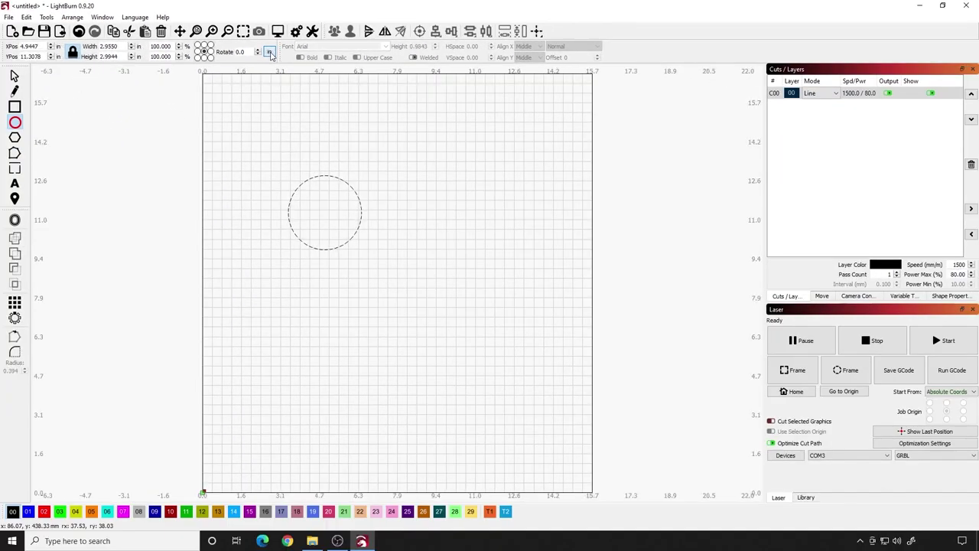
Unlock the circle's aspect ratio and set its width to 4 in
left_click(15, 76)
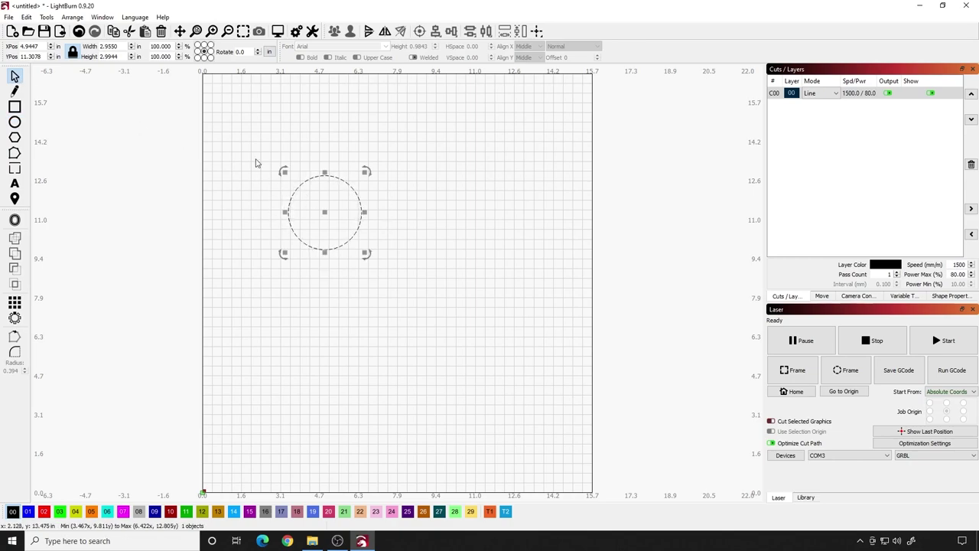
double_click(109, 46)
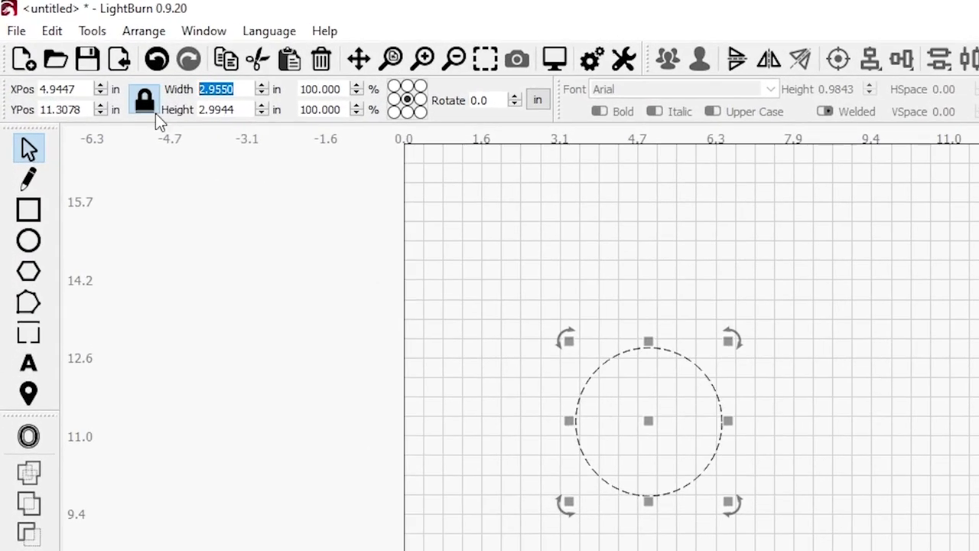
left_click(149, 110)
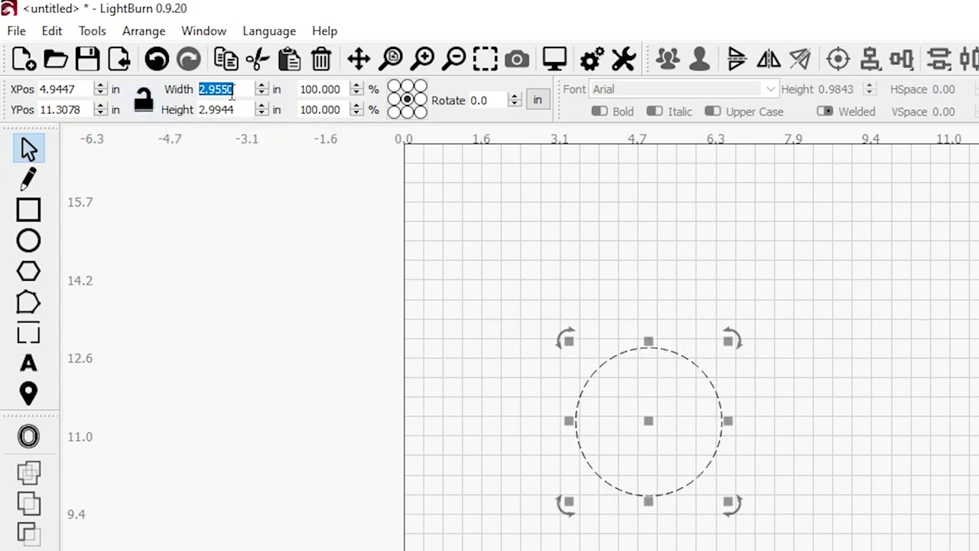
key("shift+Left")
key("shift+Left")
type("44")
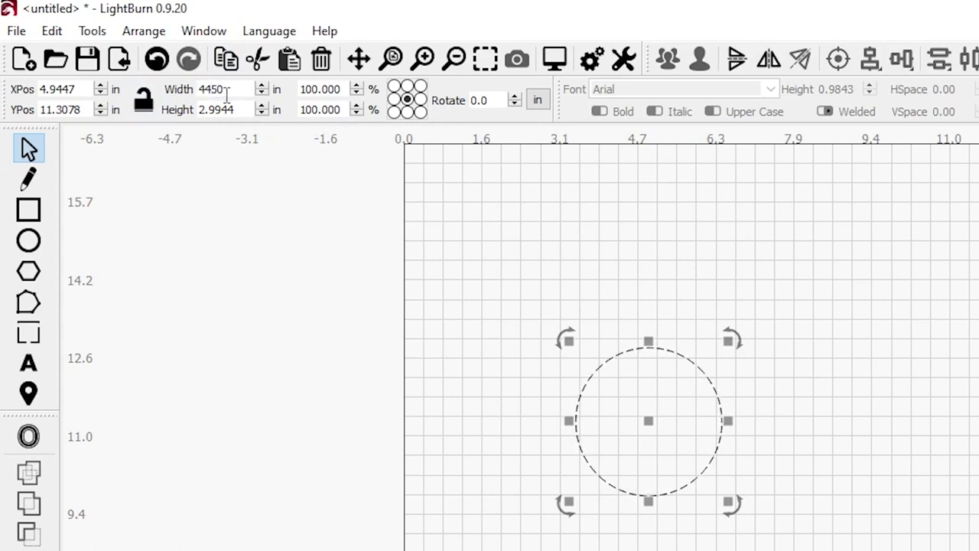
key("Delete")
key("Delete")
key("BackSpace")
key("Return")
Set the circle's height to 4 in, lock its aspect ratio again and deselect it
double_click(243, 108)
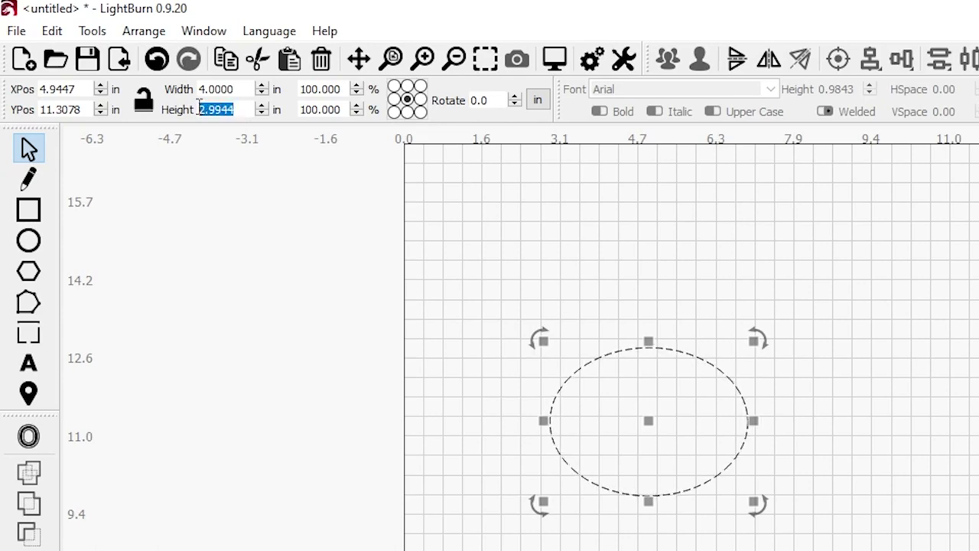
type("4")
key("Return")
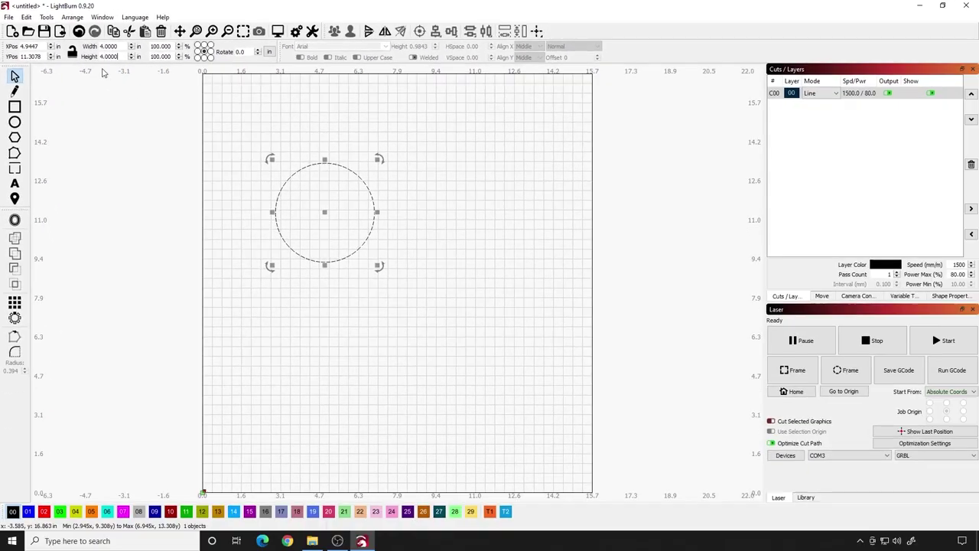
left_click(73, 54)
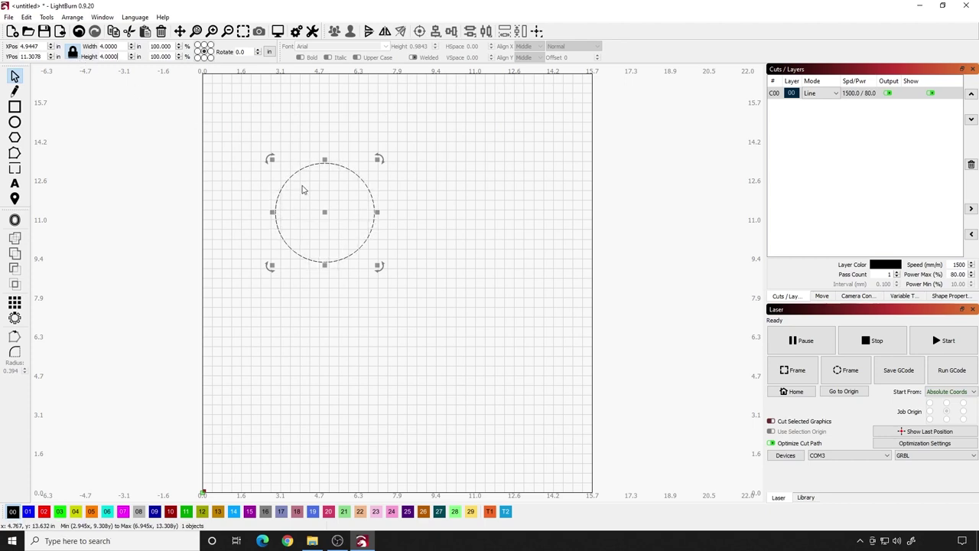
left_click(317, 272)
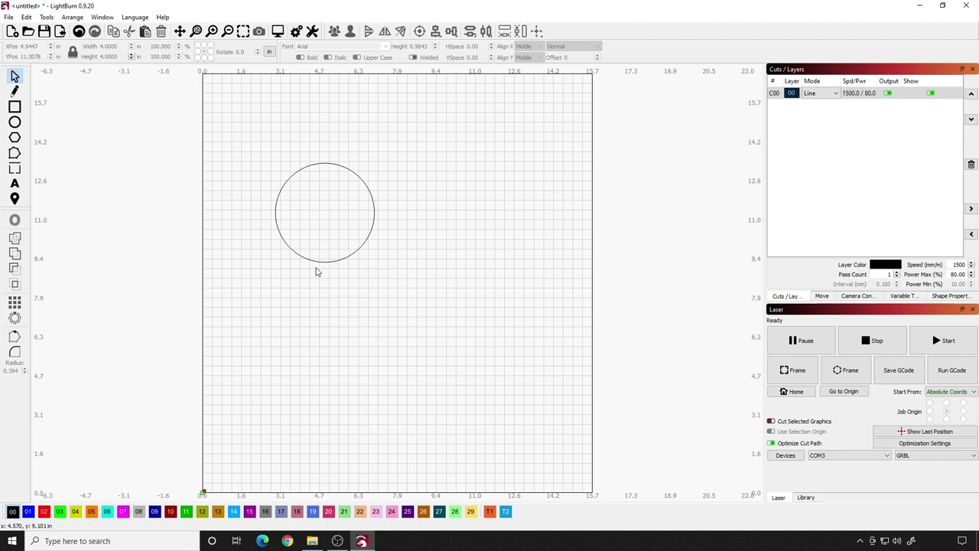
Open the grid array settings for the circle and move the dialog clear of the work area
left_click(302, 257)
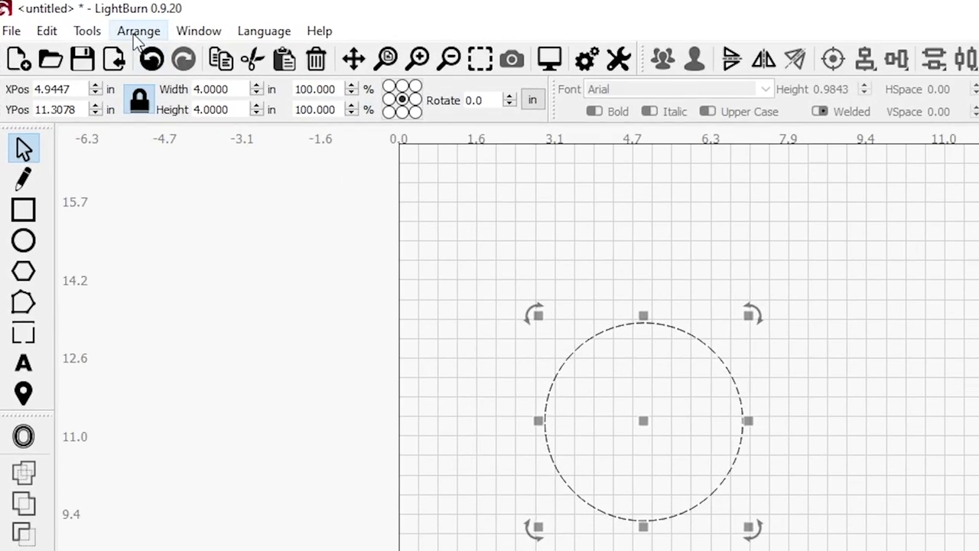
left_click(133, 33)
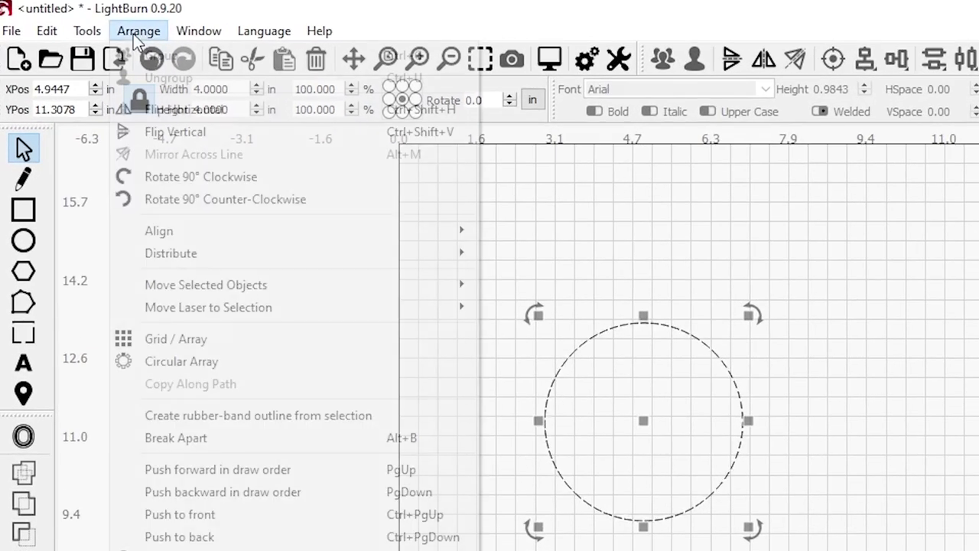
left_click(200, 344)
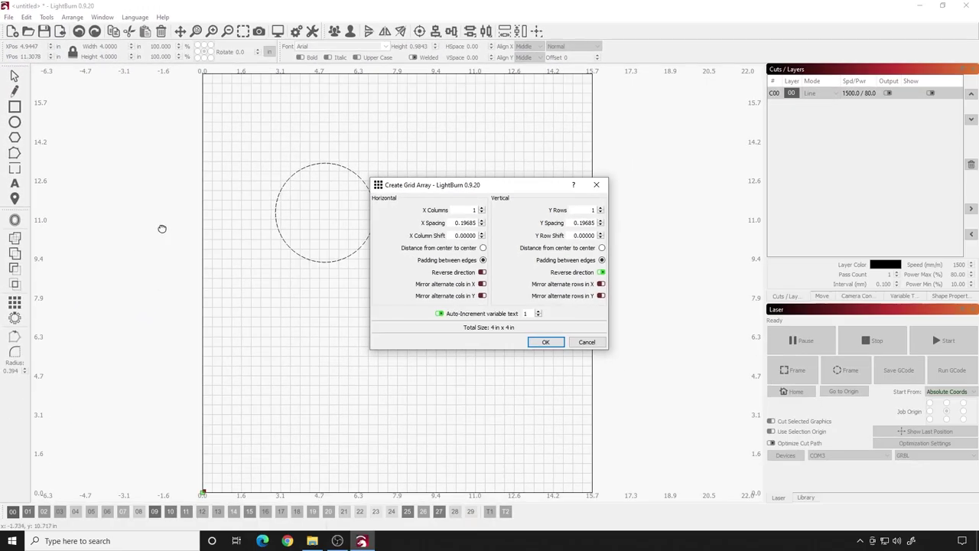
left_click_drag(486, 187, 717, 153)
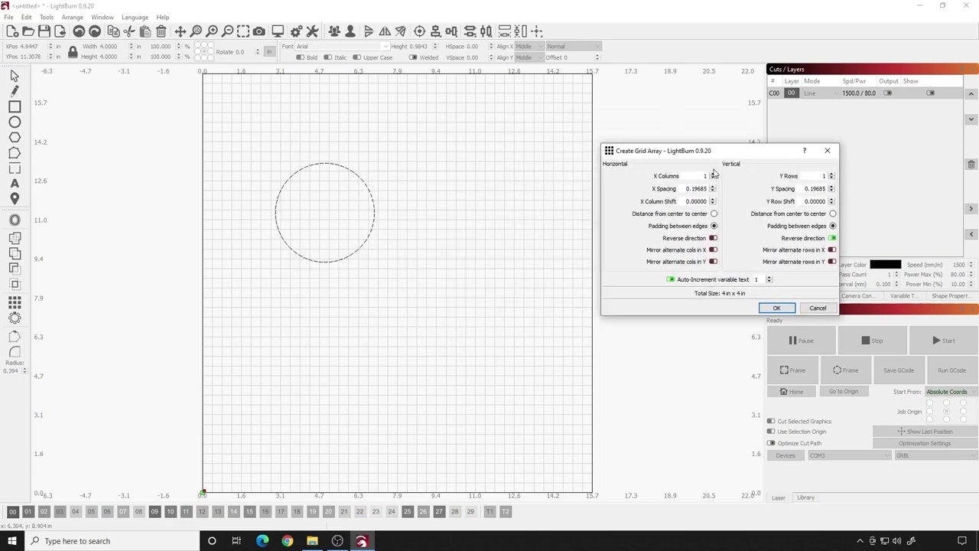
left_click(713, 174)
left_click(713, 175)
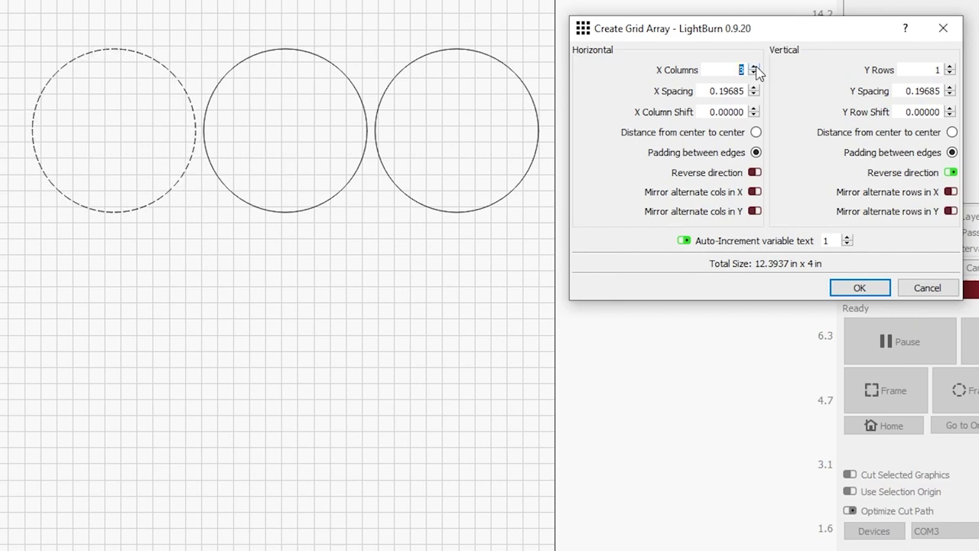
left_click(754, 74)
left_click(754, 73)
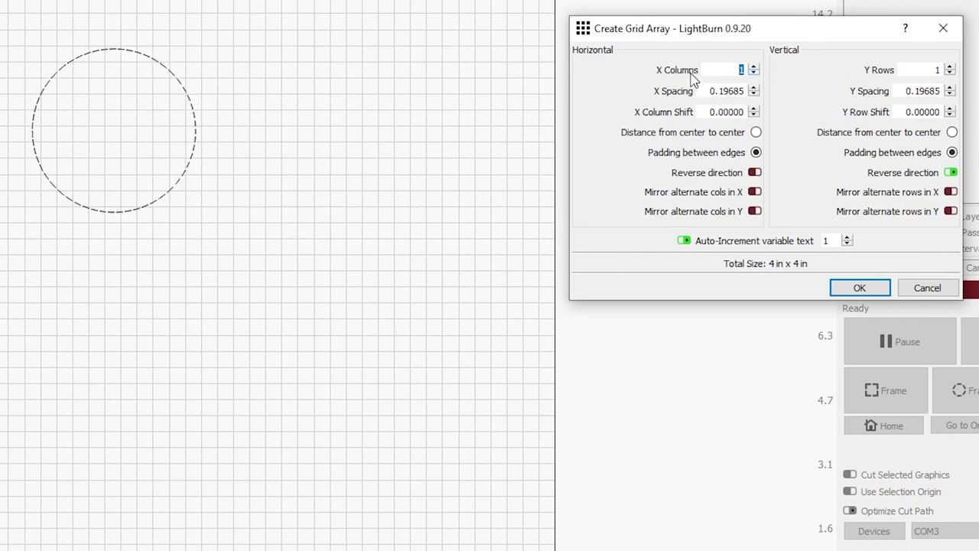
Create a grid array of the circle with 3 columns and 3 rows
left_click(755, 67)
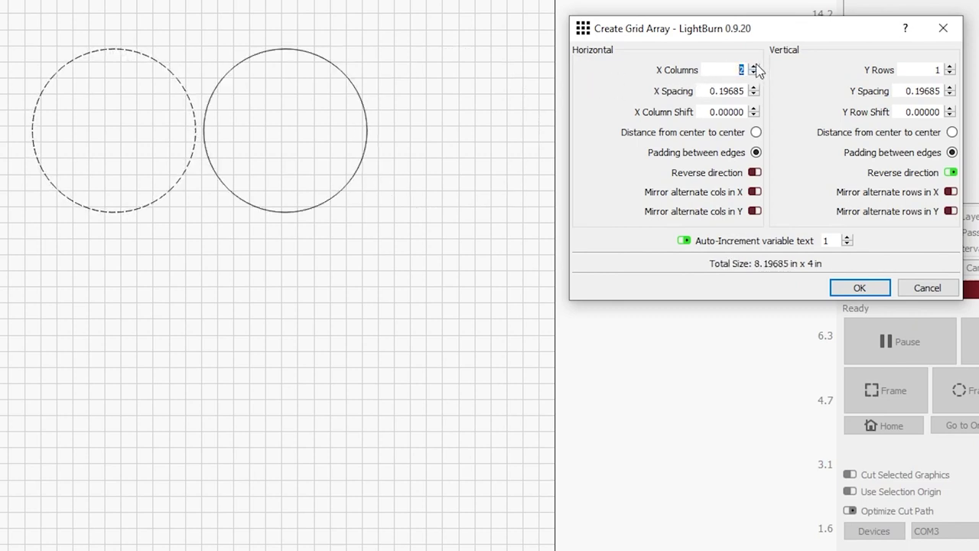
left_click(754, 67)
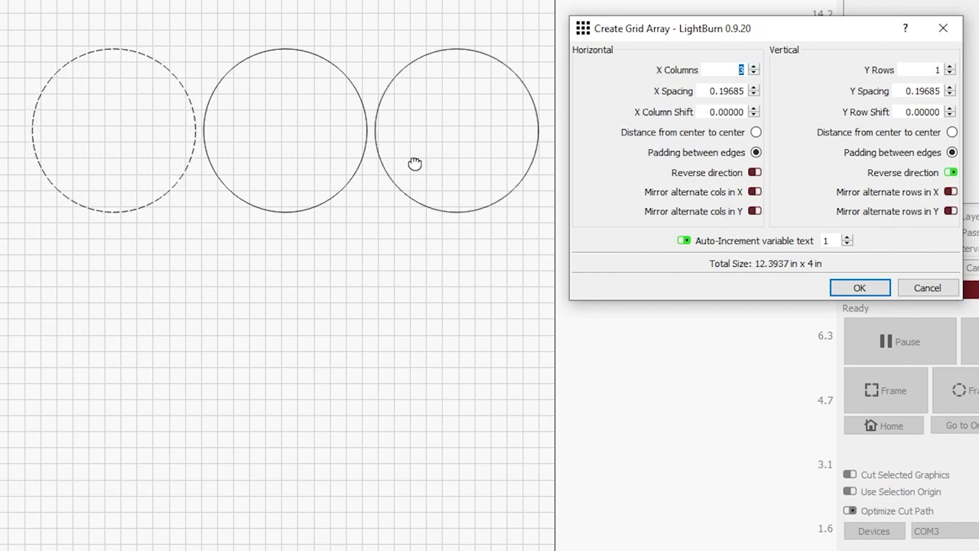
left_click(950, 67)
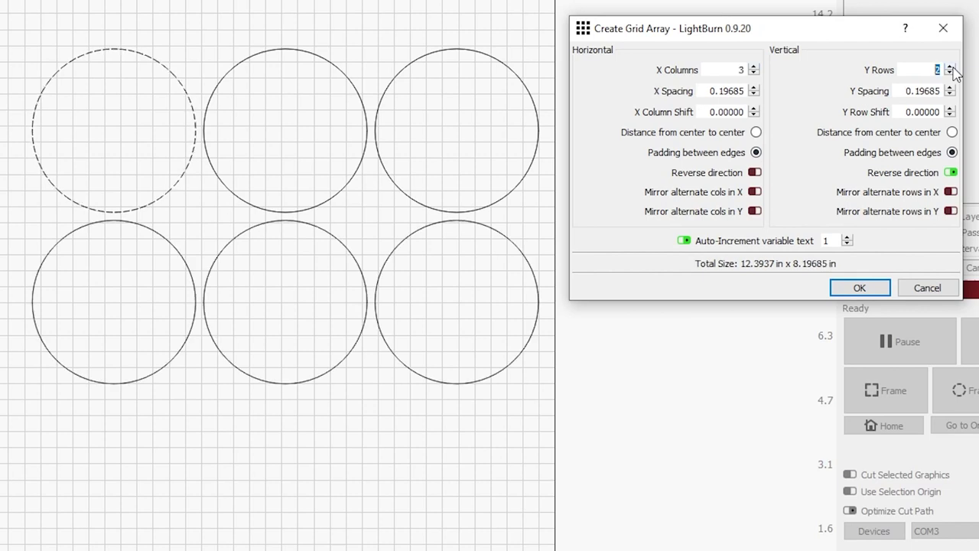
left_click(950, 67)
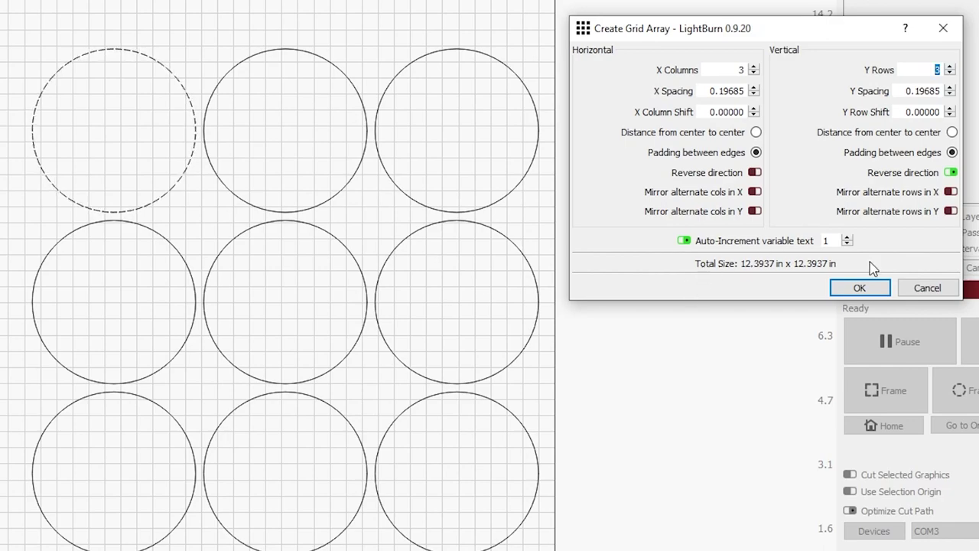
left_click(872, 295)
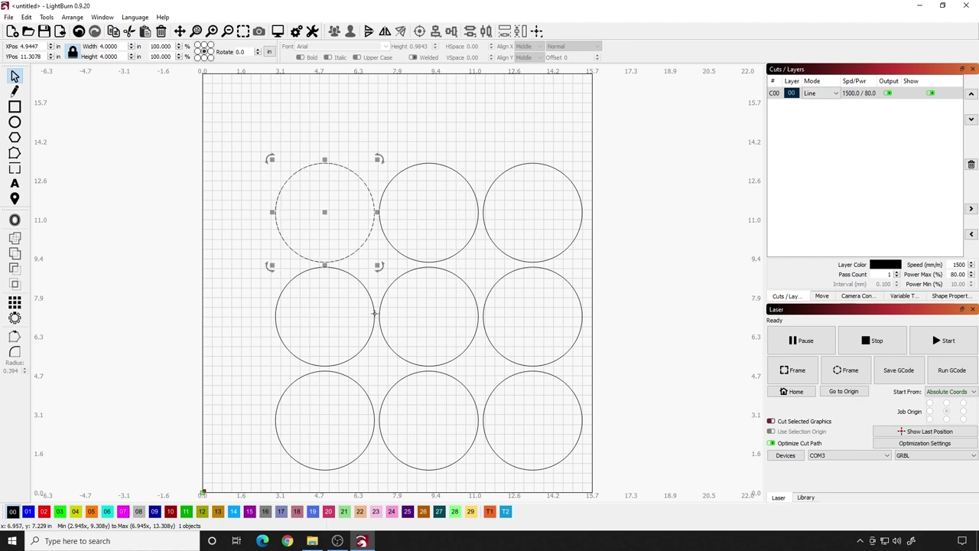
Move all nine circles together to the middle of the work area, centred at about X 7.8 in, Y 8.2 in
key("ctrl+a")
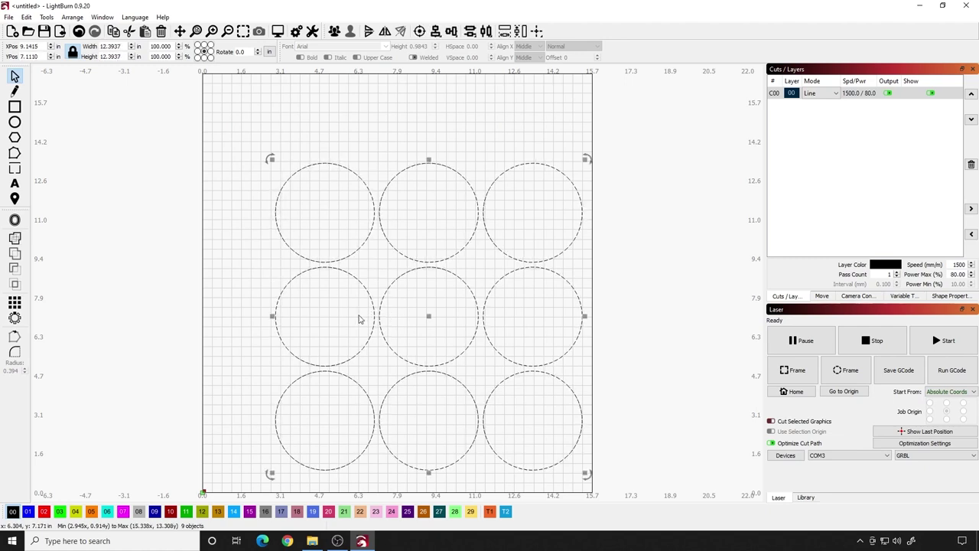
left_click_drag(429, 317, 398, 295)
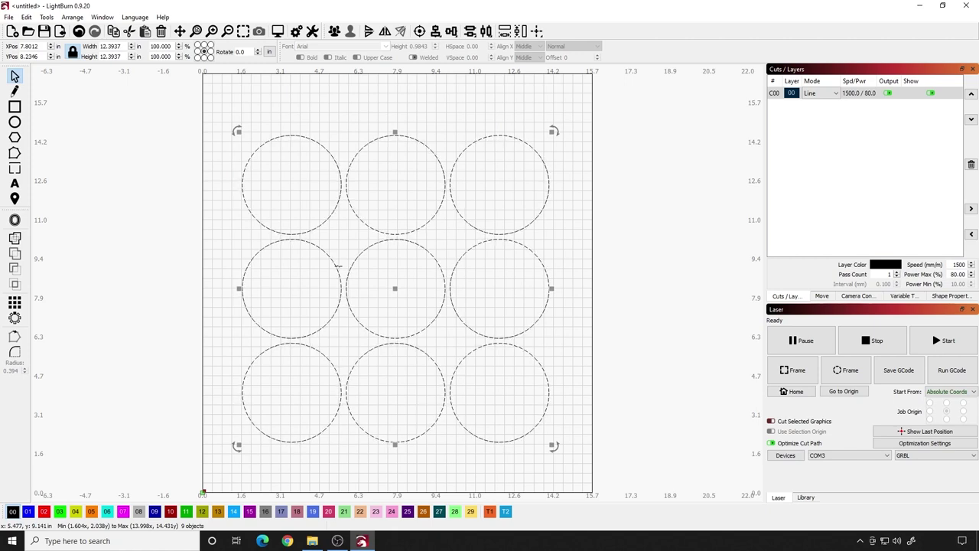
left_click(342, 151)
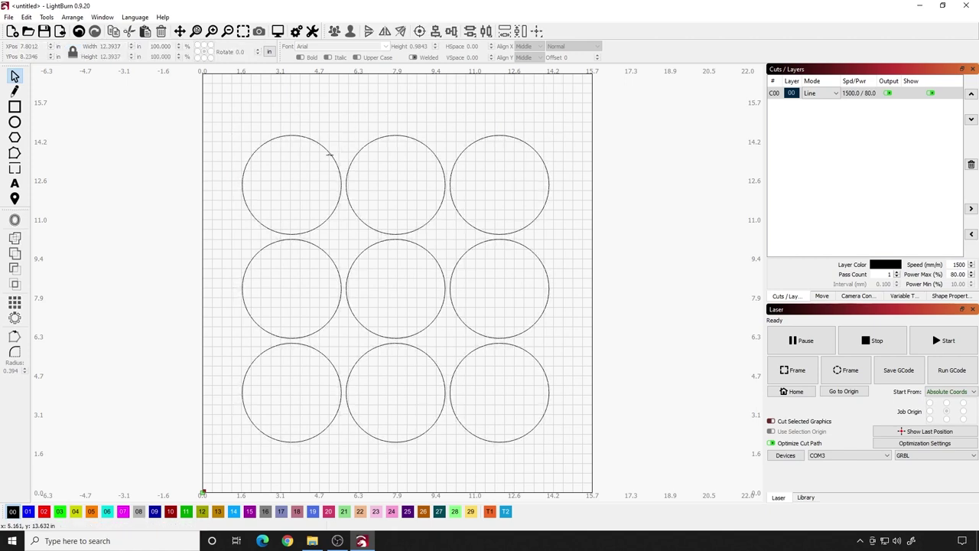
Delete the circle in the bottom row's right column
left_click(330, 154)
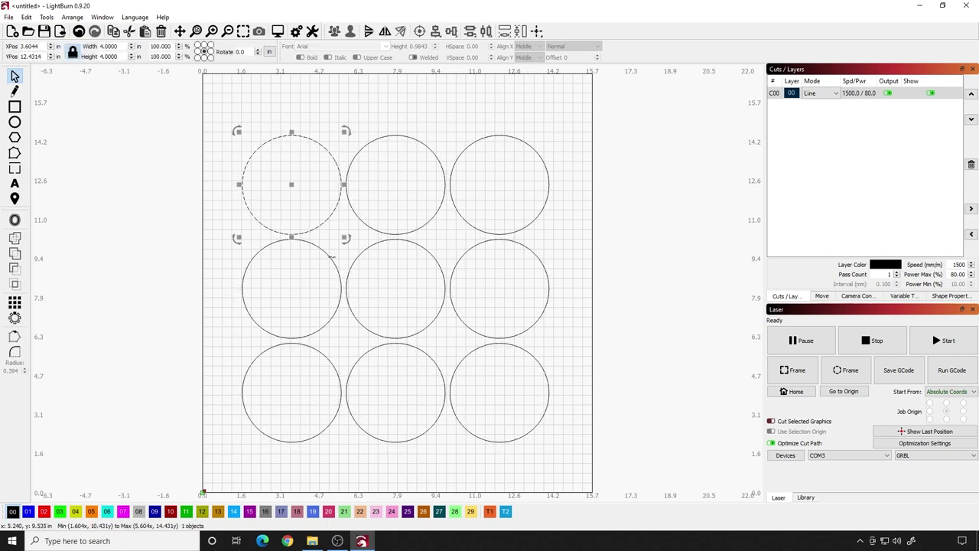
left_click(460, 362)
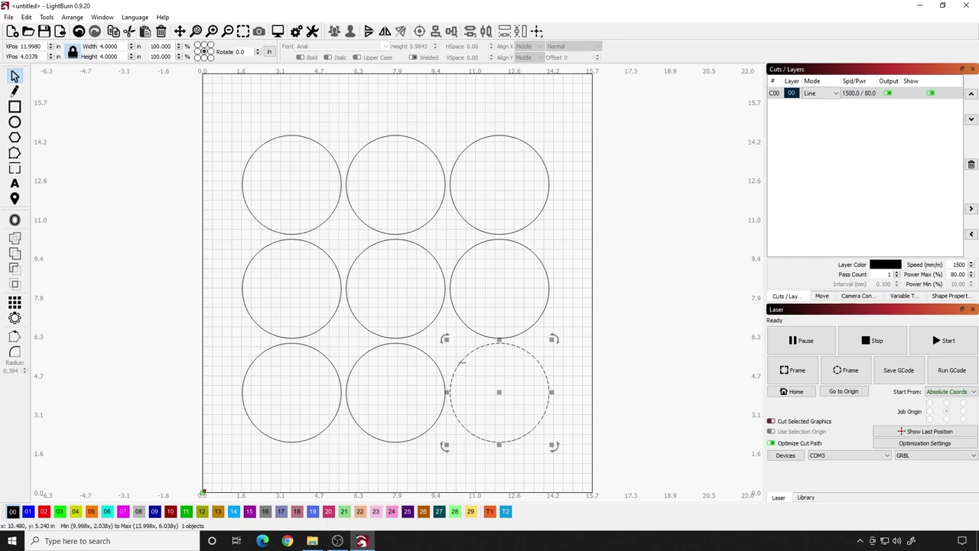
key("Delete")
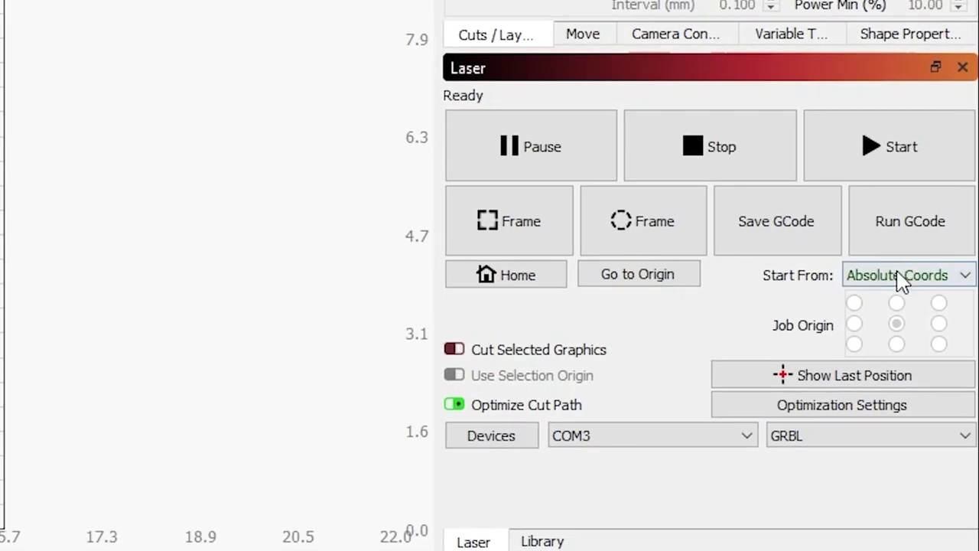
Choose Absolute Coords as the job's start reference and home the laser
left_click(902, 276)
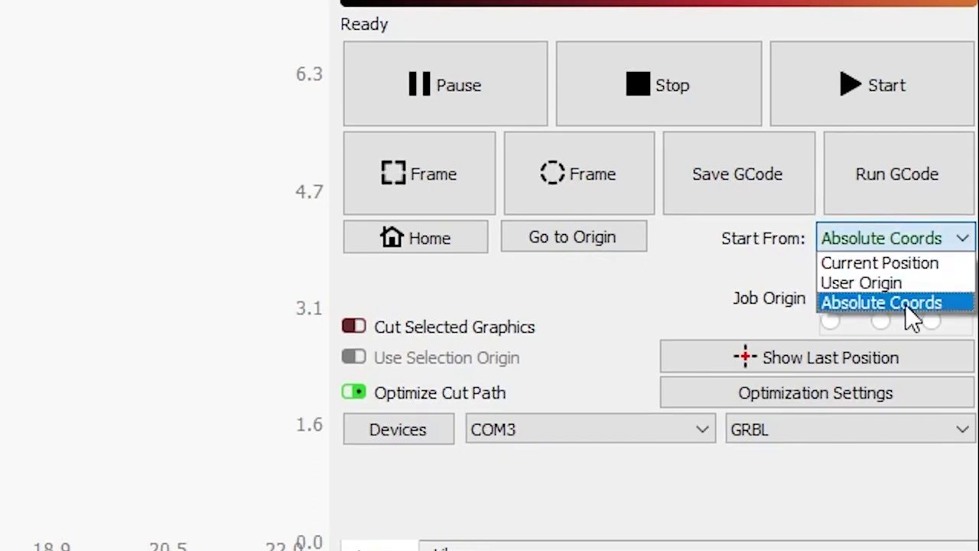
left_click(905, 304)
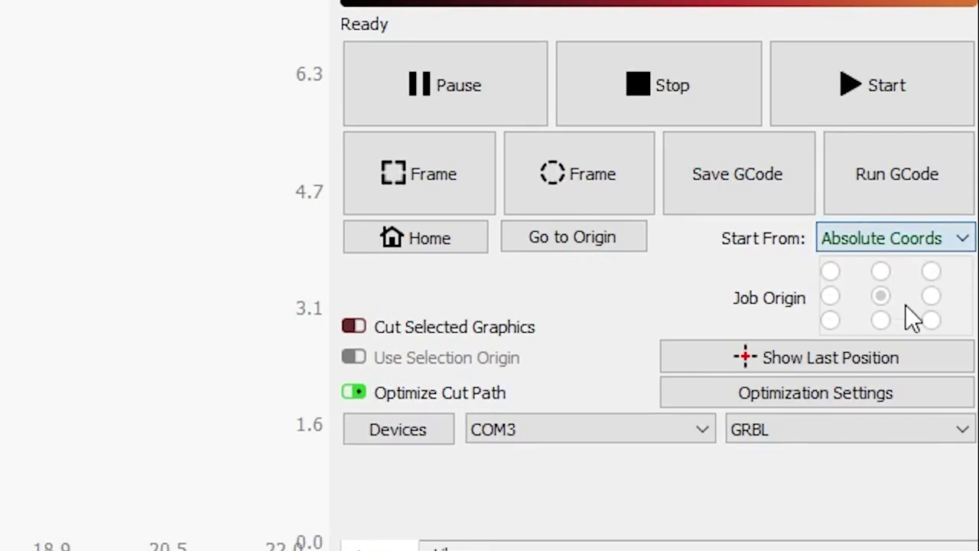
left_click(408, 243)
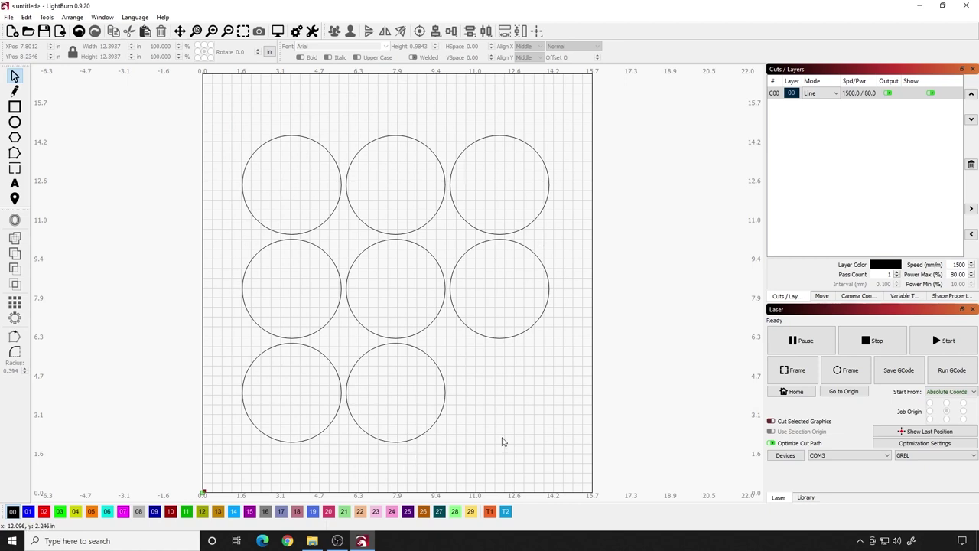
left_click(822, 295)
left_click(797, 390)
Assign the middle circle of the top row to the blue layer 01
left_click(320, 226)
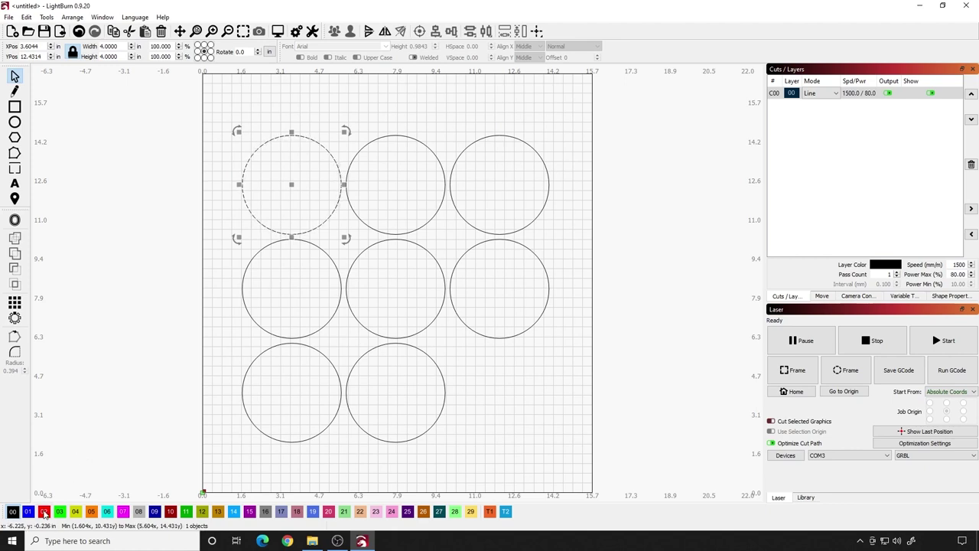
left_click(376, 231)
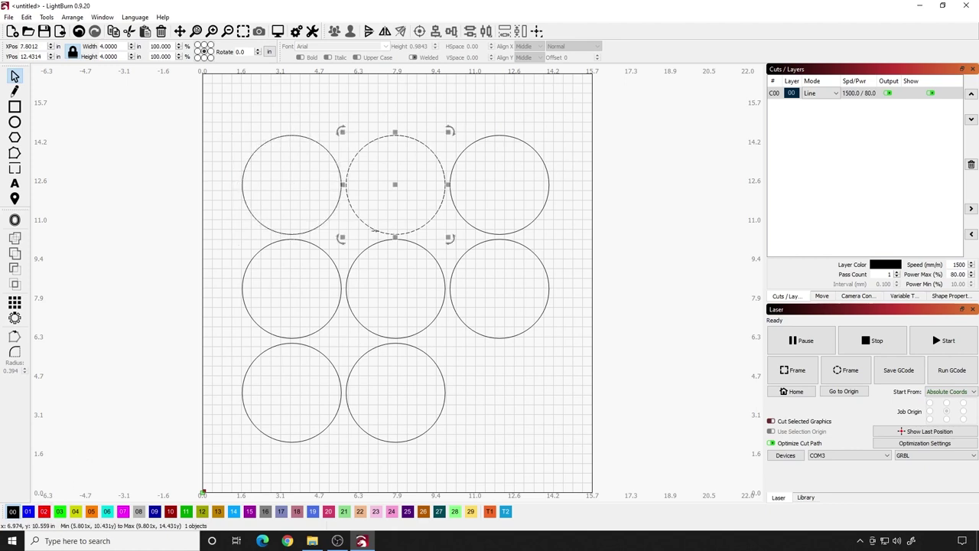
left_click(34, 511)
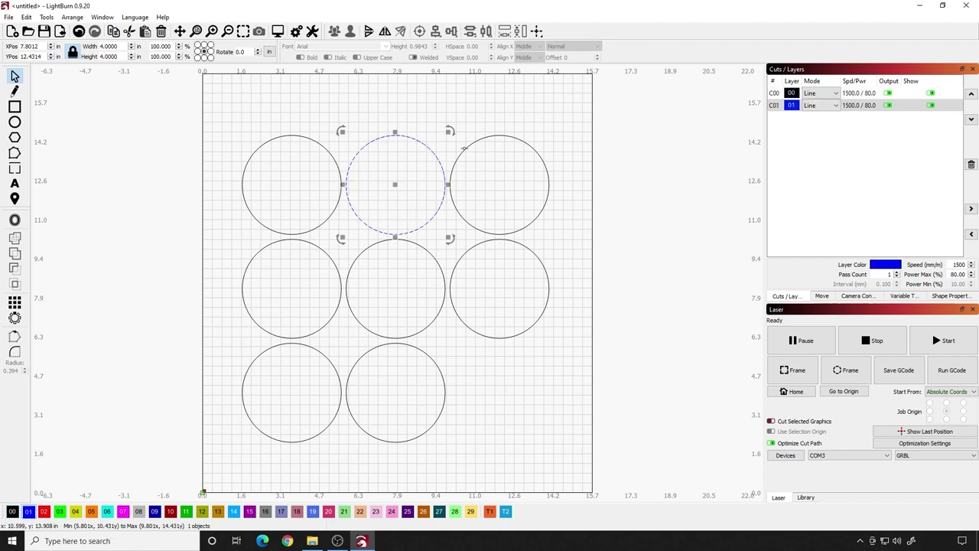
Assign the top row's right circle to red layer 02 and the middle row's circles to green 03, yellow 04 and orange 05
left_click(463, 147)
left_click(44, 511)
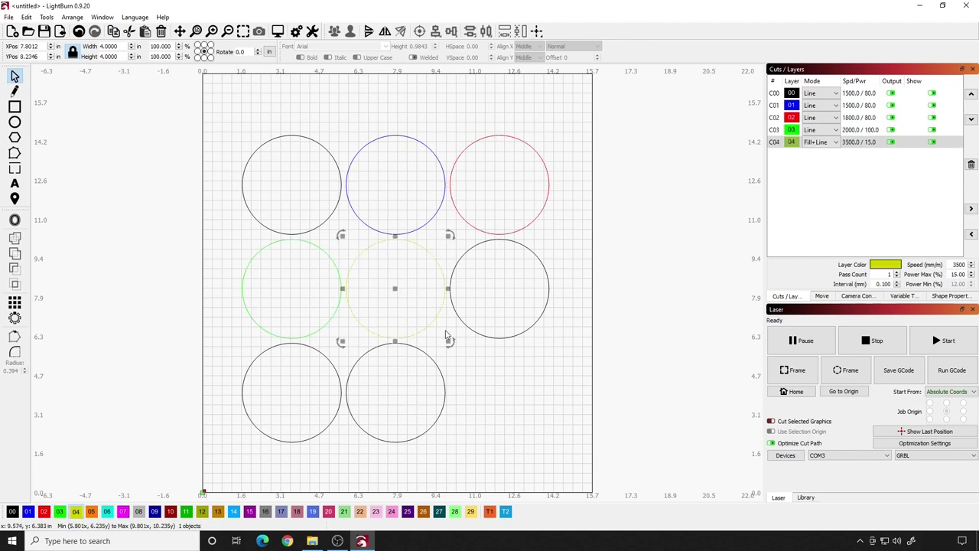
left_click(459, 313)
left_click(456, 316)
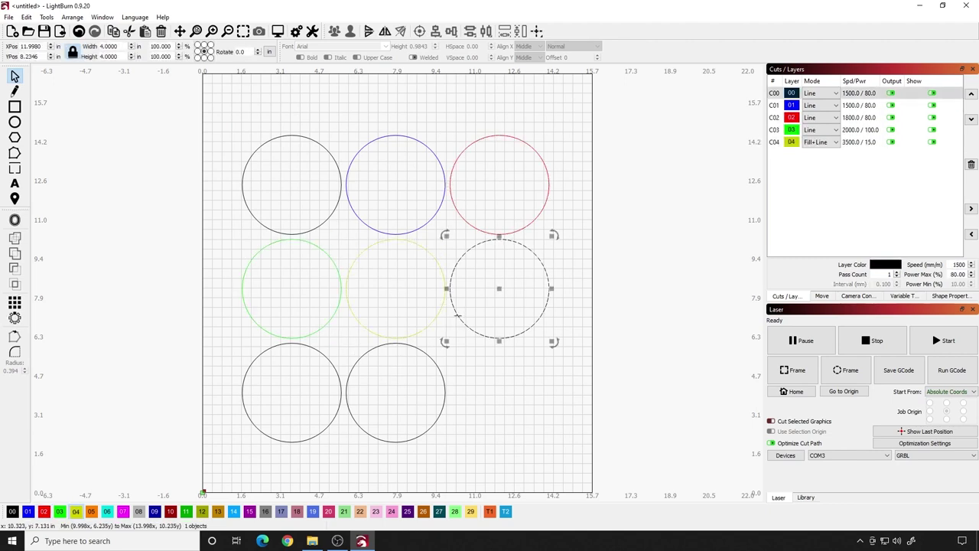
left_click(93, 512)
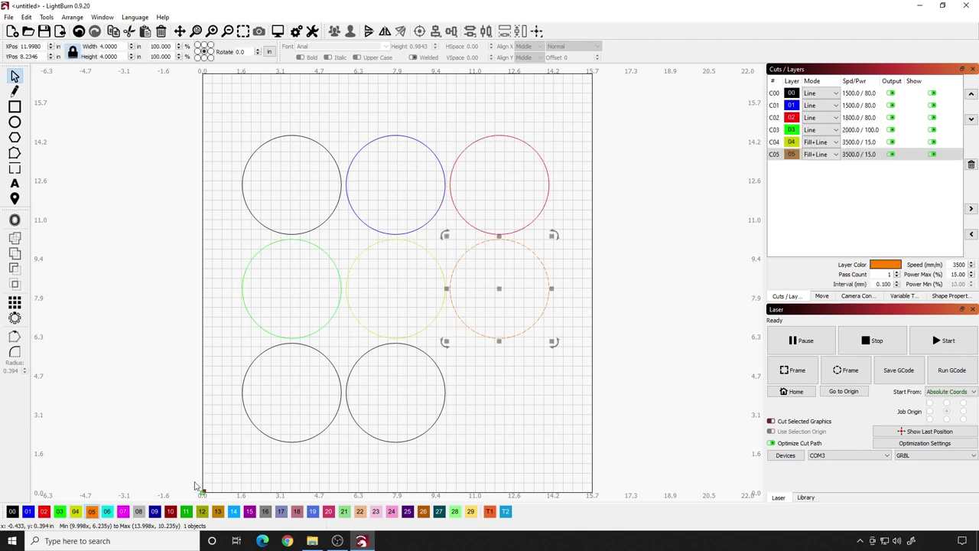
Assign the bottom row's left circle to cyan layer 06 and its middle circle to magenta layer 07
left_click(255, 426)
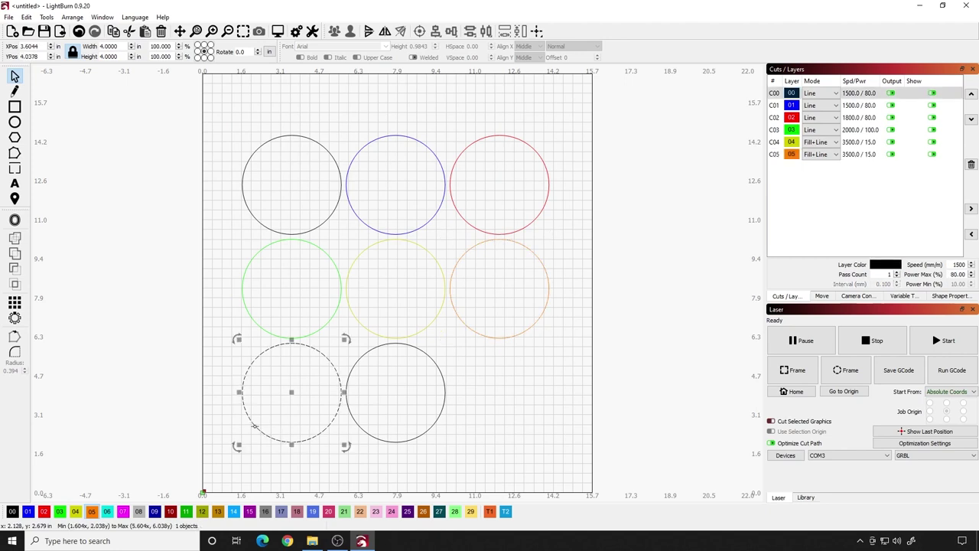
left_click(108, 512)
left_click(357, 427)
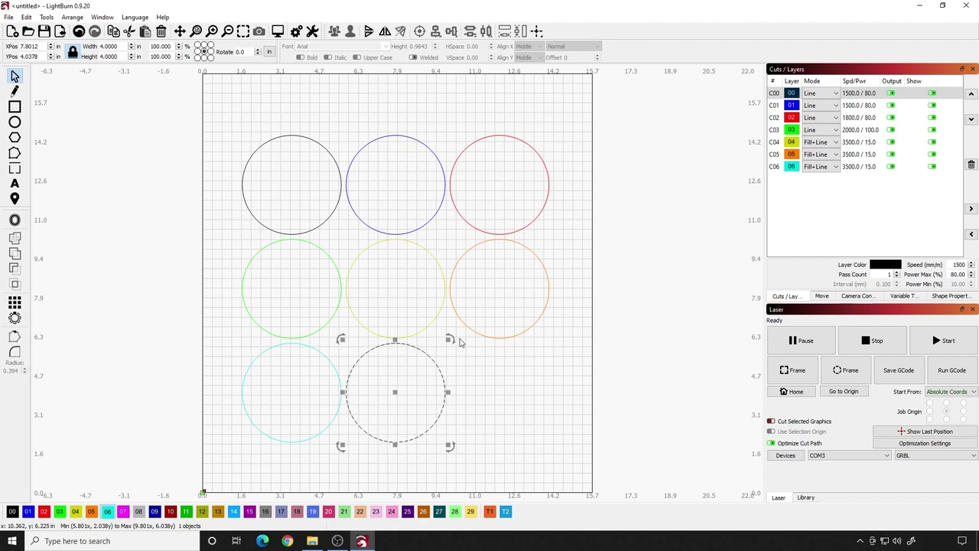
left_click(508, 417)
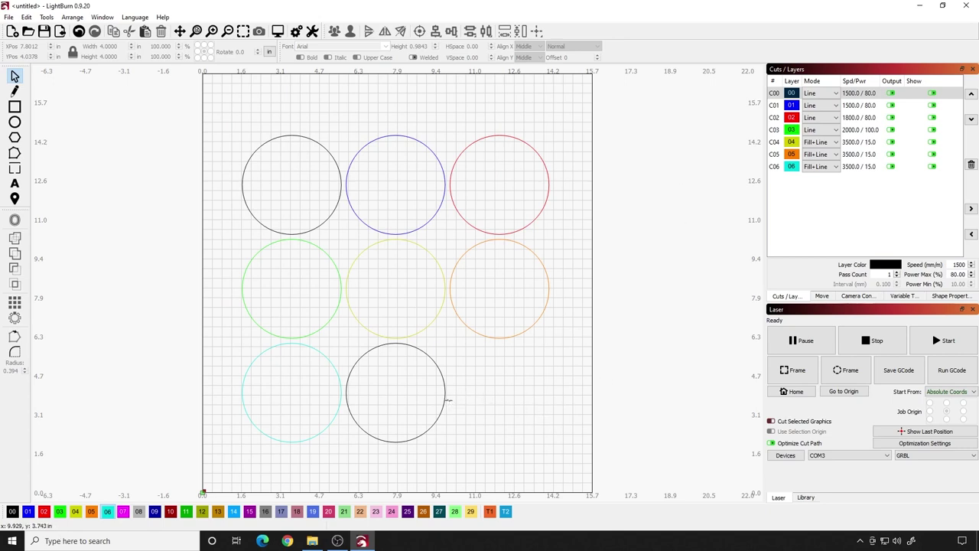
left_click(448, 400)
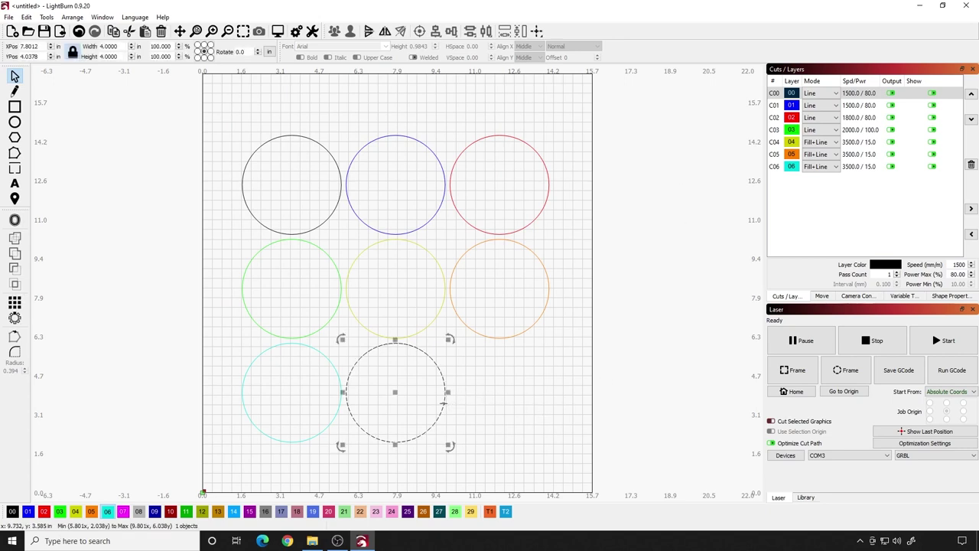
left_click(123, 511)
left_click(540, 420)
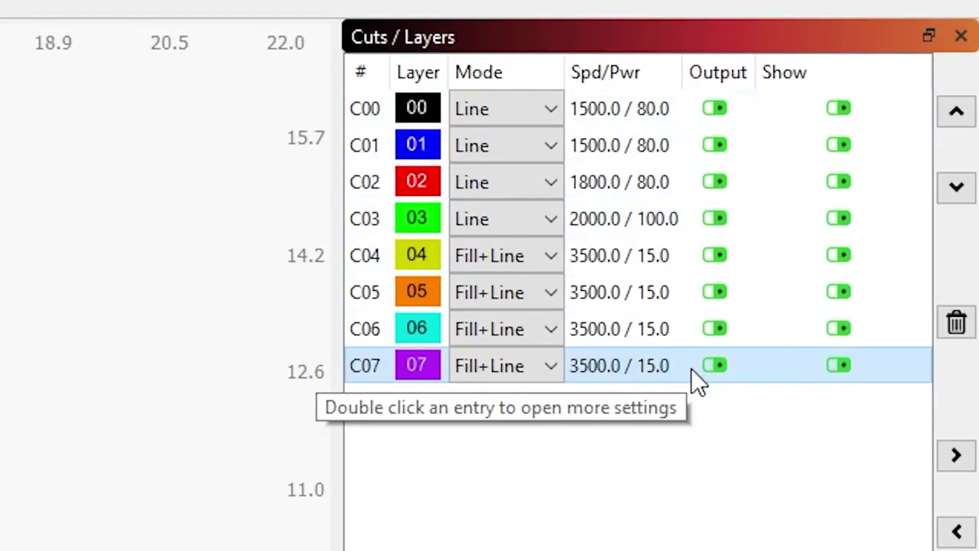
Change the cut mode of layers 04, 05, 06 and 07 to Line
left_click(539, 246)
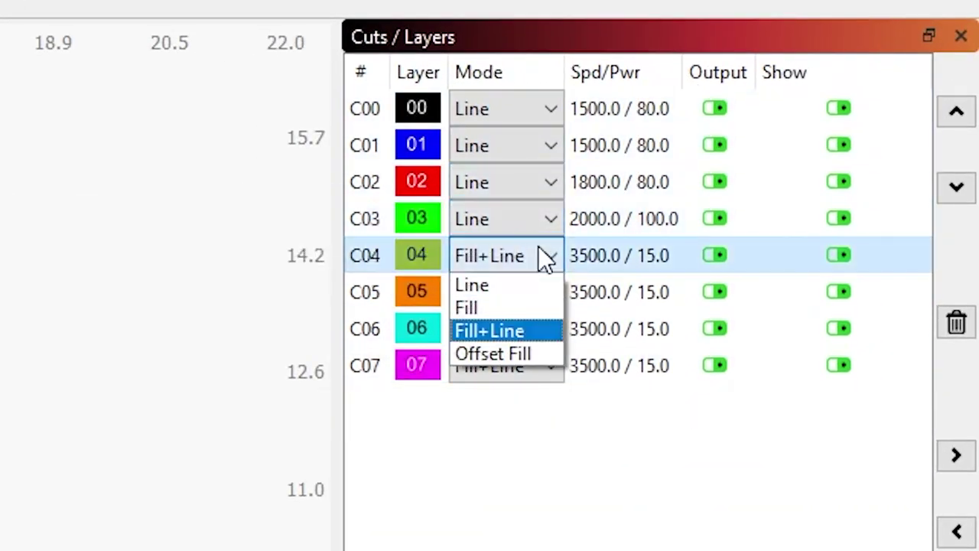
left_click(535, 286)
left_click(534, 291)
left_click(535, 321)
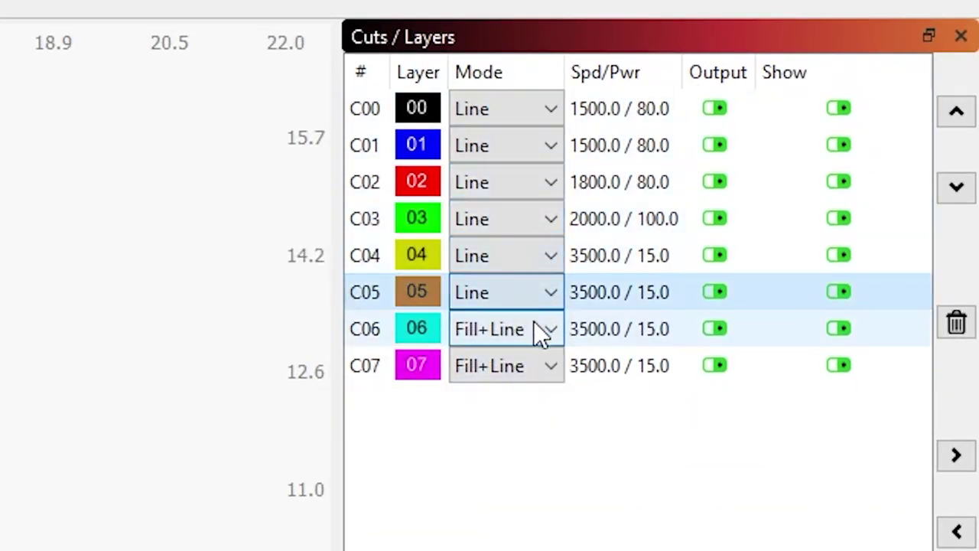
left_click(538, 329)
left_click(526, 353)
left_click(525, 362)
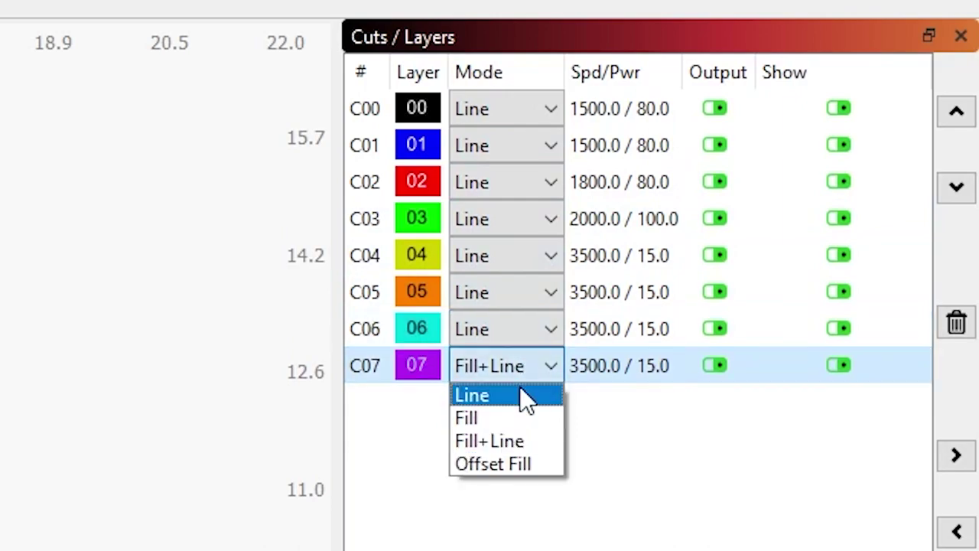
left_click(520, 392)
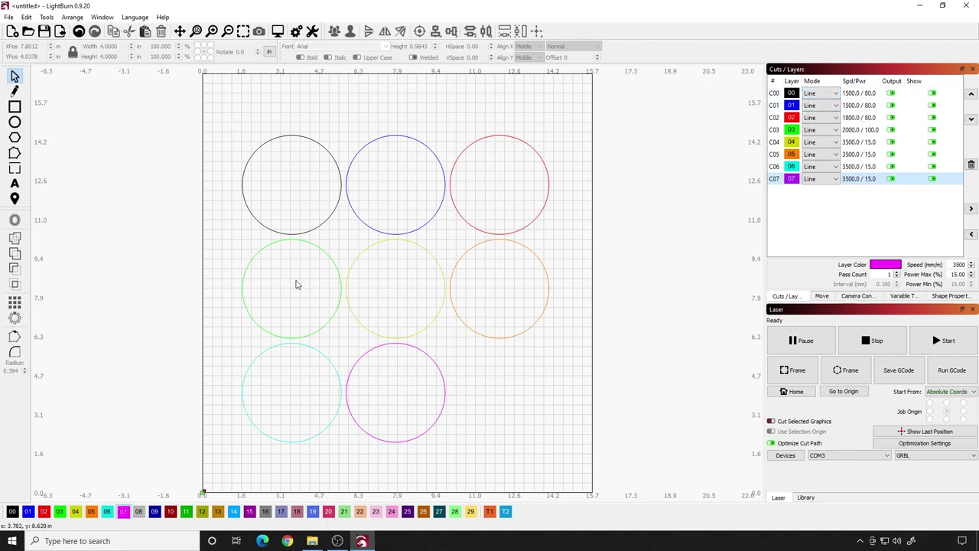
key("Home")
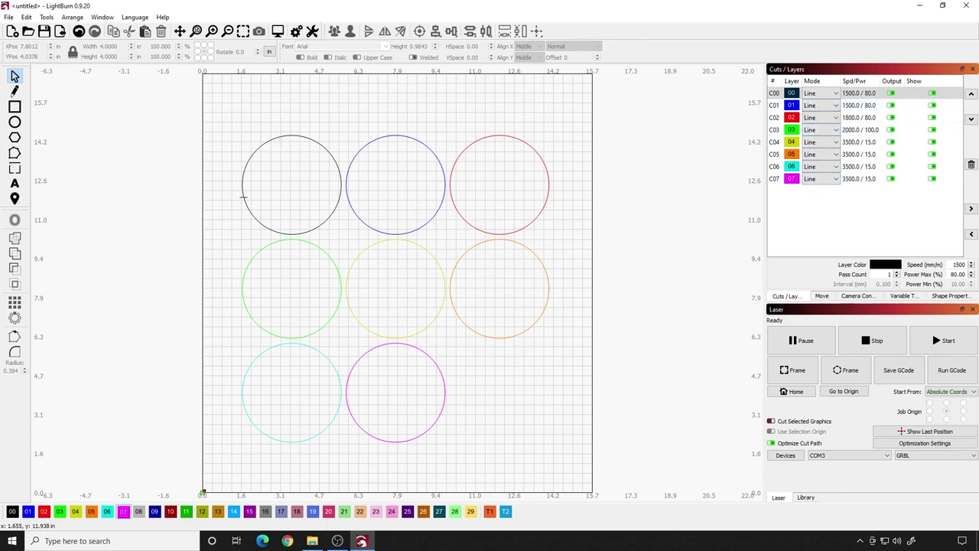
double_click(857, 99)
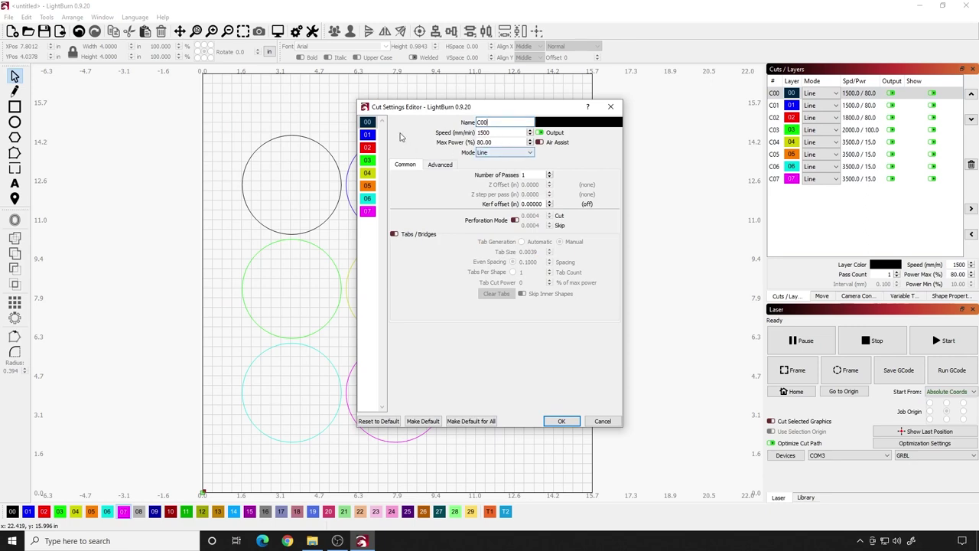
left_click(611, 106)
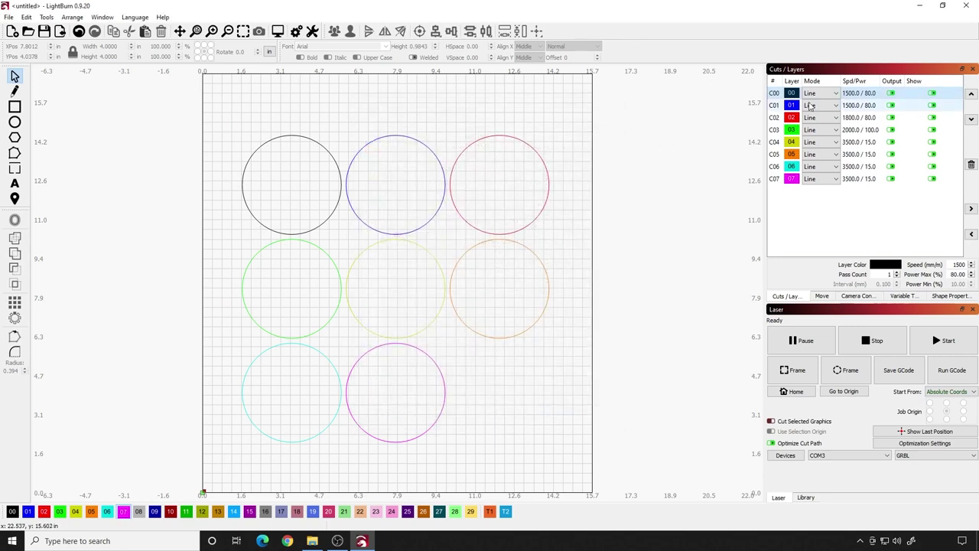
Set black layer 00 to a speed of 500 mm/min and a maximum power of 85%
double_click(858, 94)
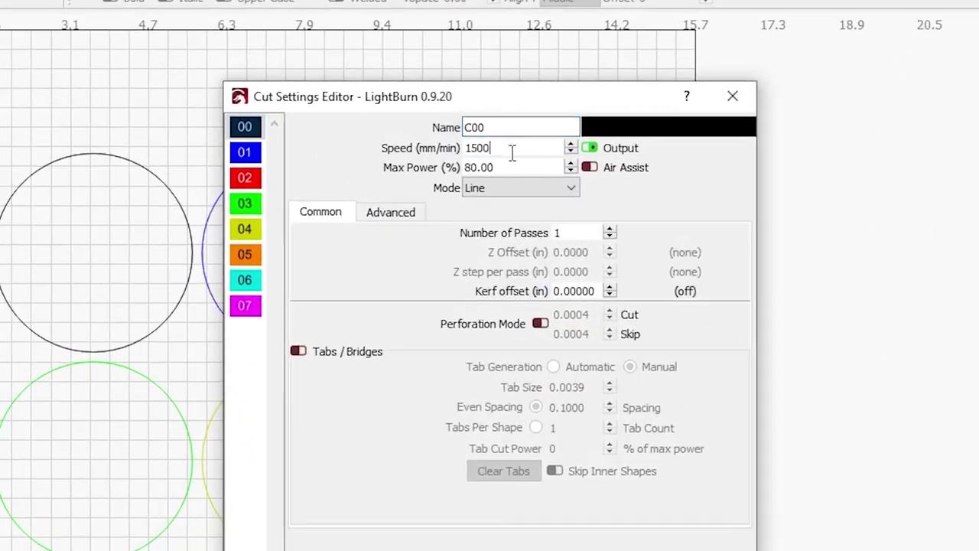
left_click(499, 135)
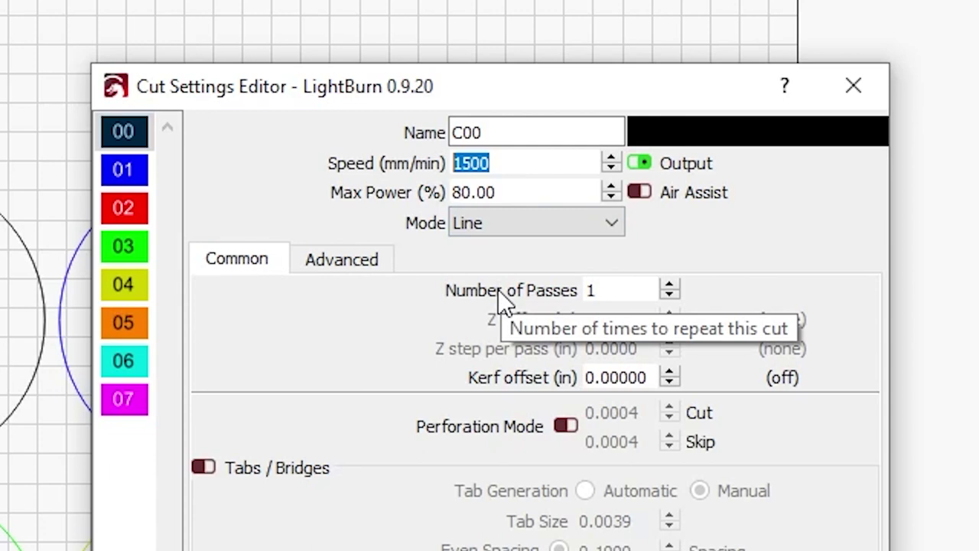
type("500")
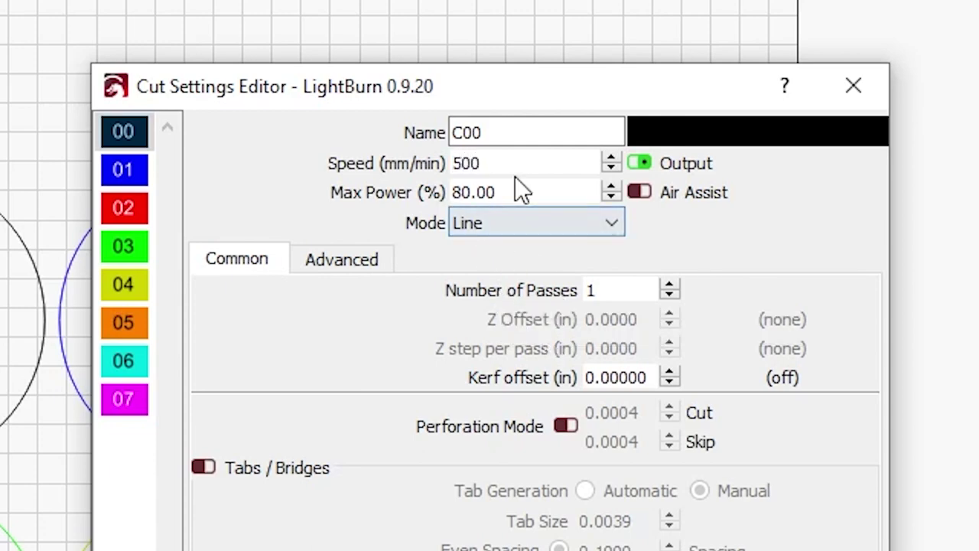
key("Tab")
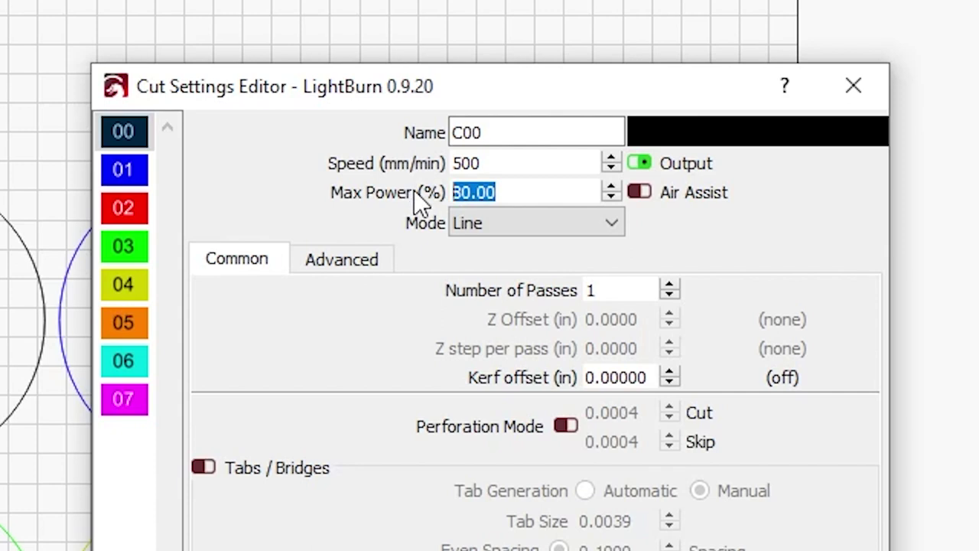
type("85")
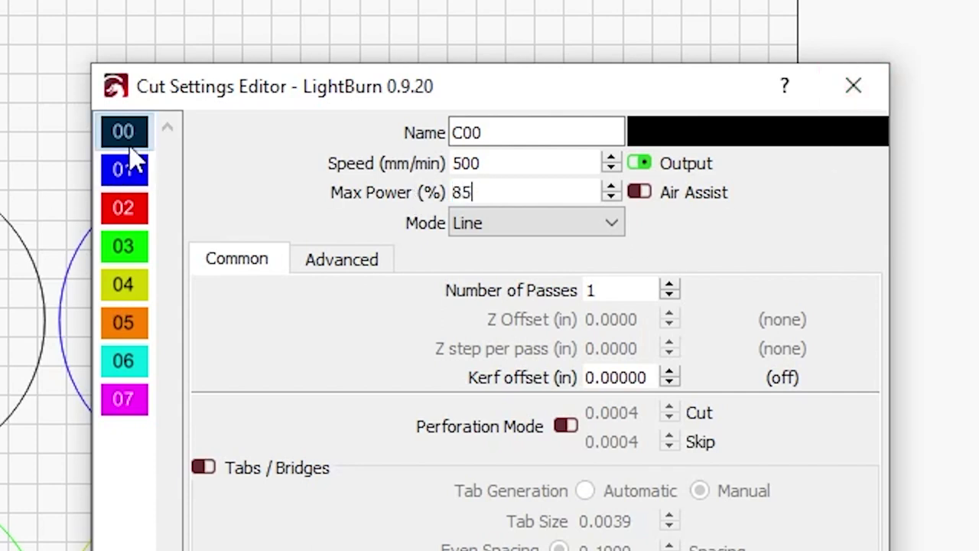
Set blue layer 01 to a speed of 500 mm/min and a maximum power of 85%
left_click(124, 171)
left_click_drag(485, 163, 432, 168)
type("500")
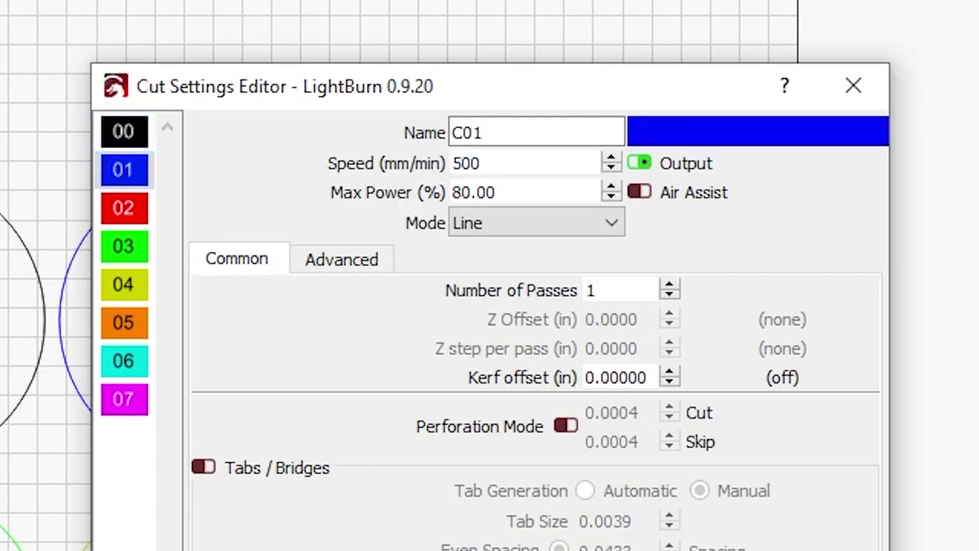
left_click(523, 198)
left_click_drag(524, 197, 398, 190)
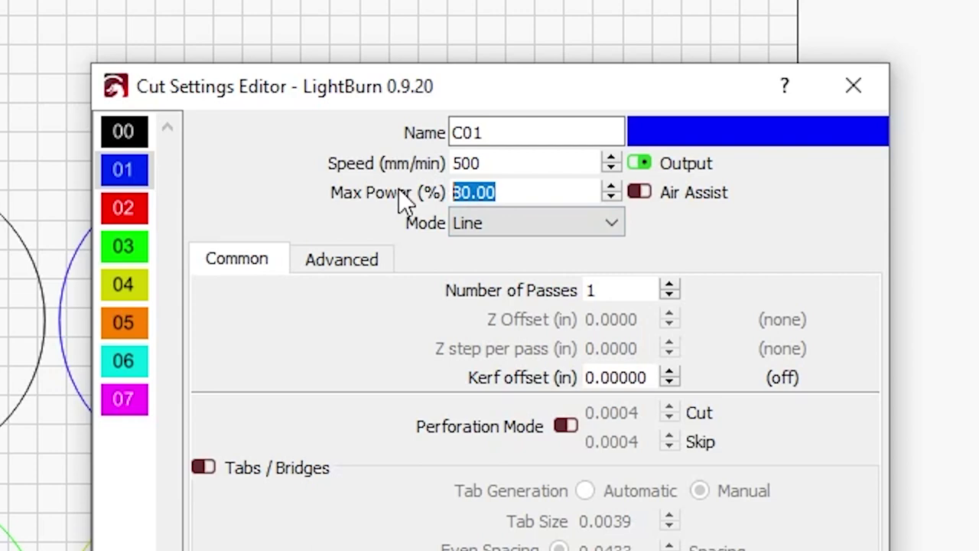
type("85")
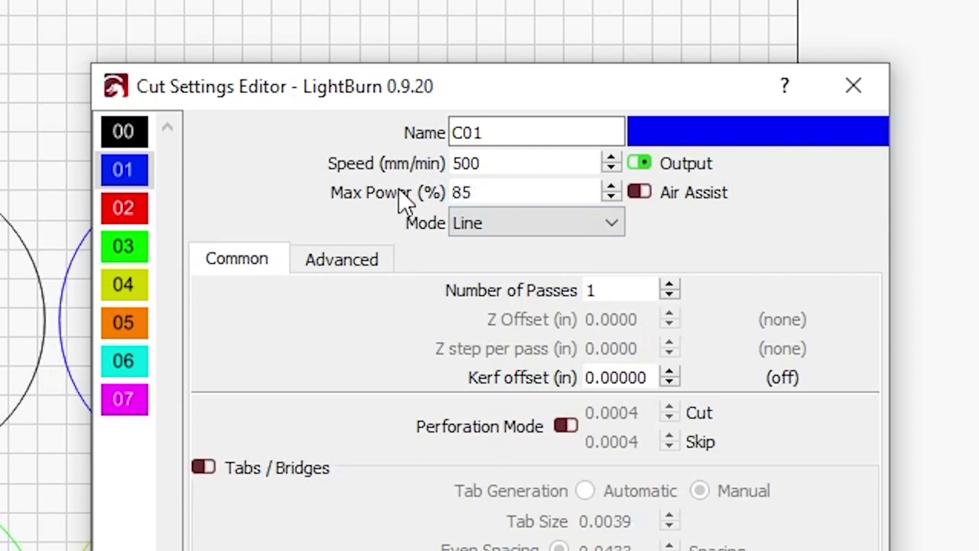
left_click(111, 126)
left_click(115, 162)
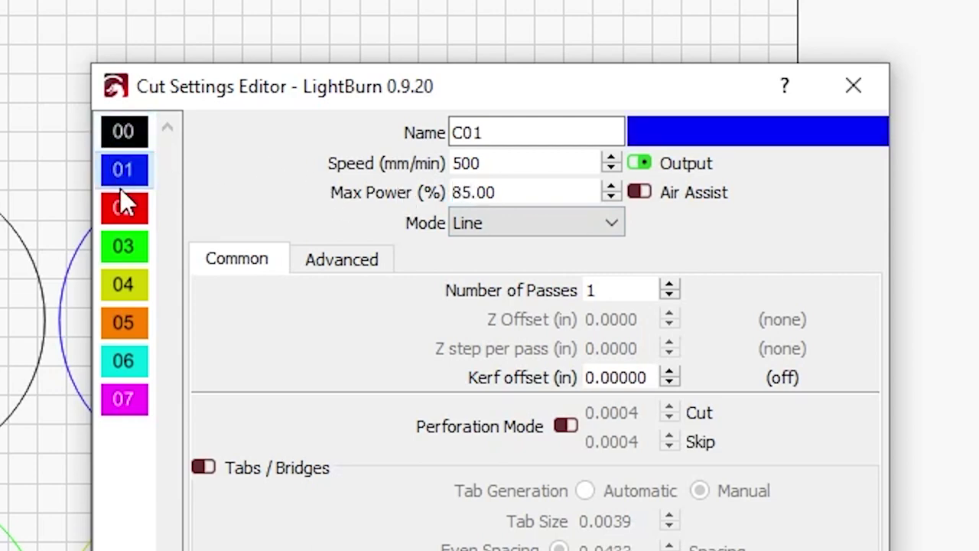
Set red layer 02 and green layer 03 to a speed of 500 mm/min and a maximum power of 85%
left_click(145, 218)
left_click_drag(498, 164, 433, 164)
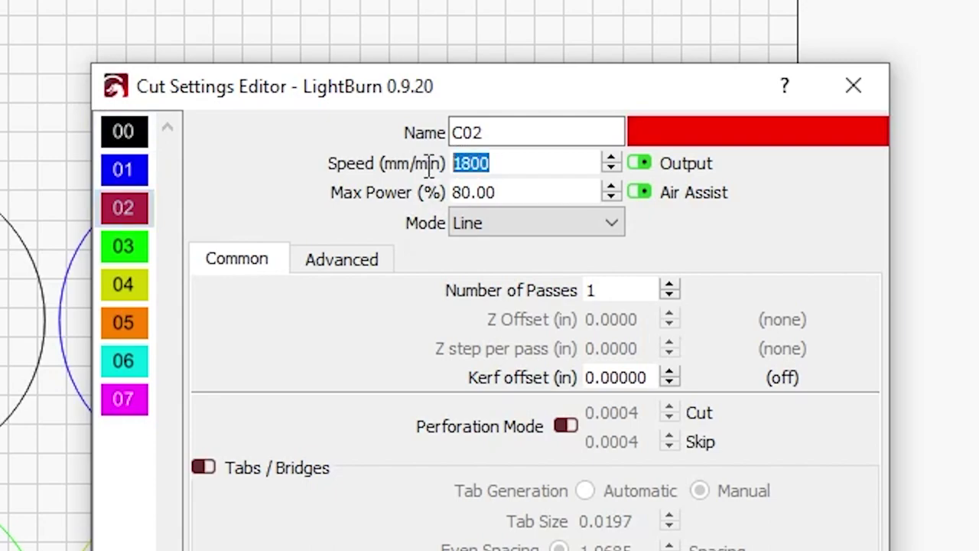
type("5")
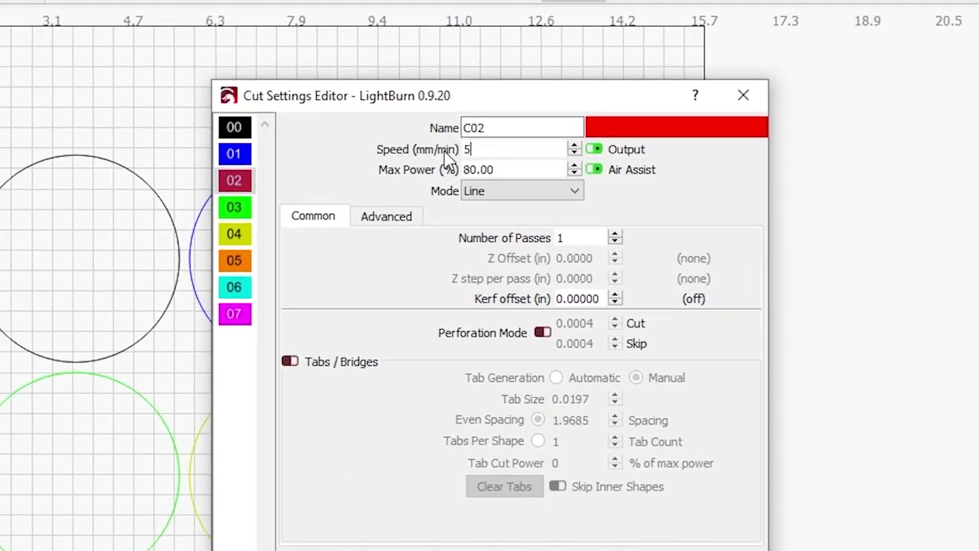
left_click(234, 206)
left_click_drag(498, 150, 447, 153)
type("500")
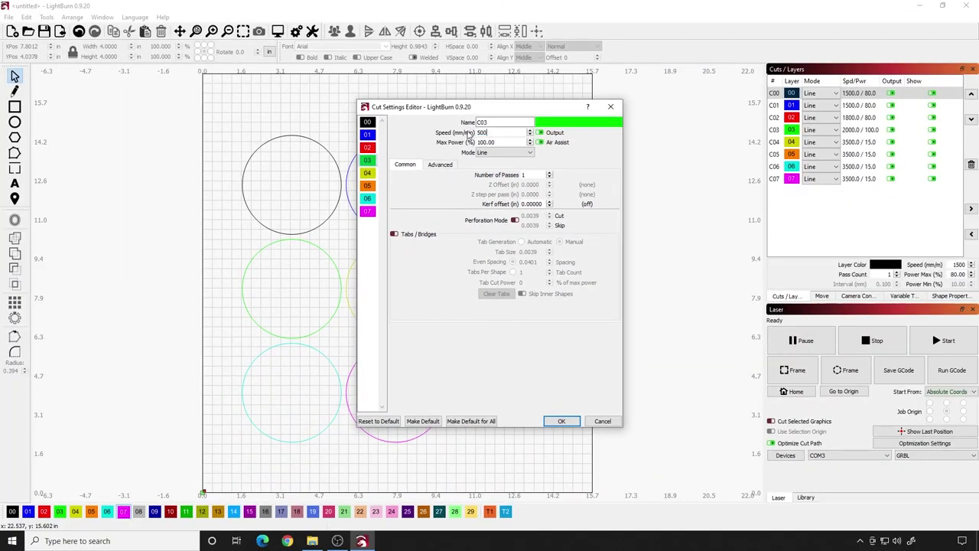
left_click_drag(502, 143, 472, 140)
type("85")
Set layers 04 through 07 to 500 mm/min speed and 85% maximum power, and apply the cut settings
left_click(368, 173)
left_click_drag(496, 134, 479, 133)
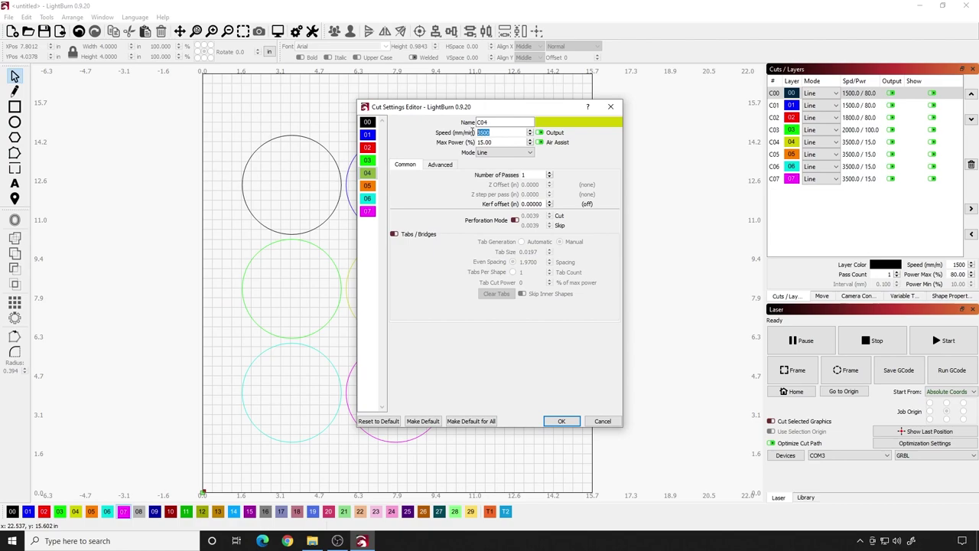
type("500")
key("Return")
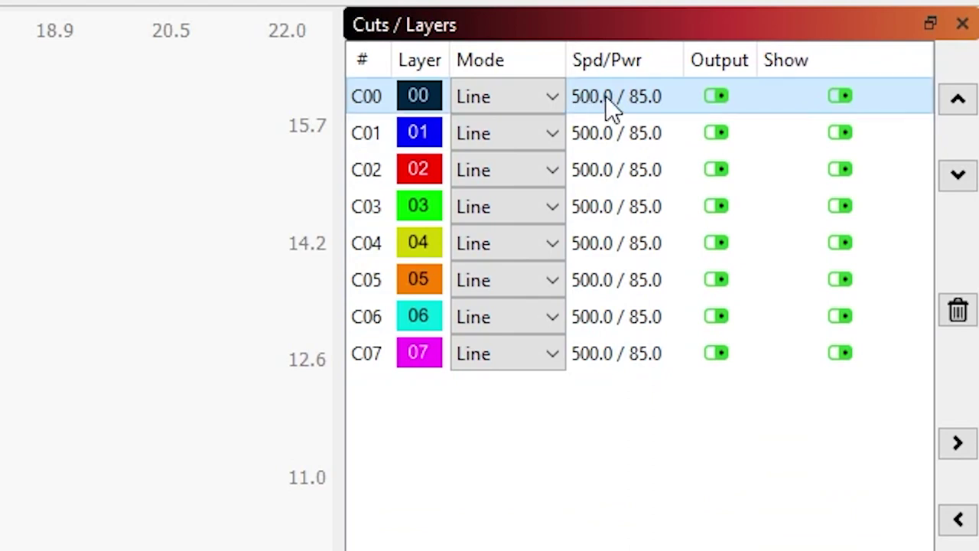
Go through the layer list to check each layer's speed and power settings
left_click(640, 130)
key("Down")
key("Down")
key("Down")
key("Down")
key("Down")
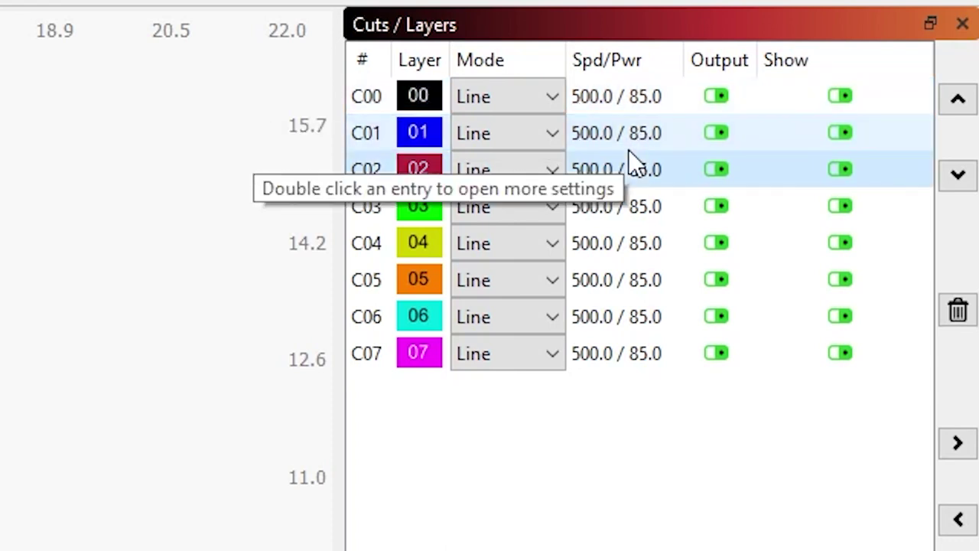
key("Up")
key("Up")
key("Up")
key("Up")
key("Up")
key("Up")
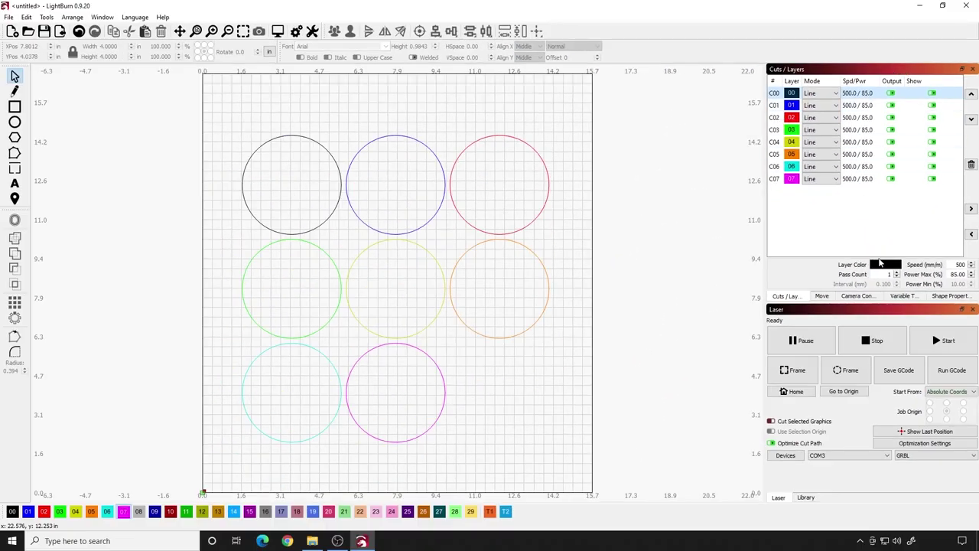
Set the number of passes to 2 for layers 00 through 07 and apply the cut settings
double_click(863, 94)
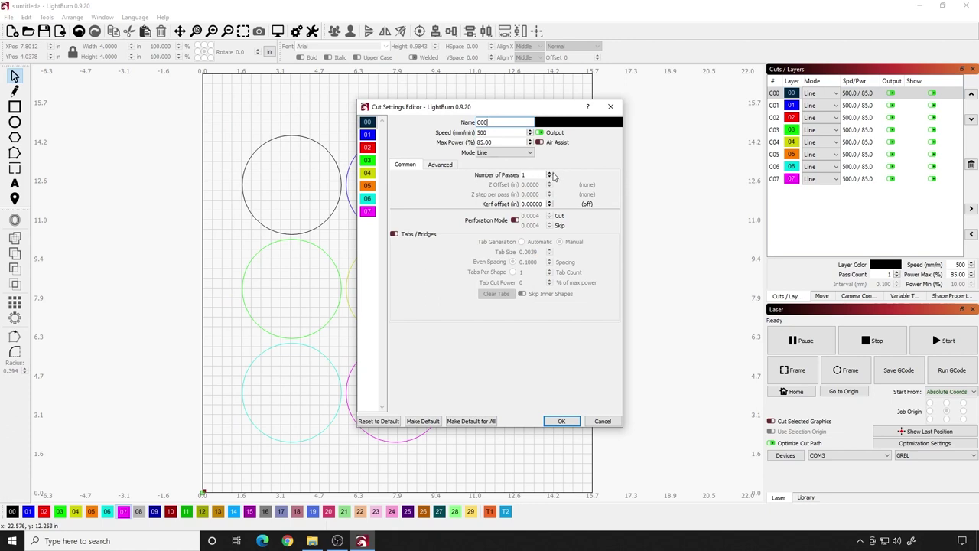
left_click(367, 135)
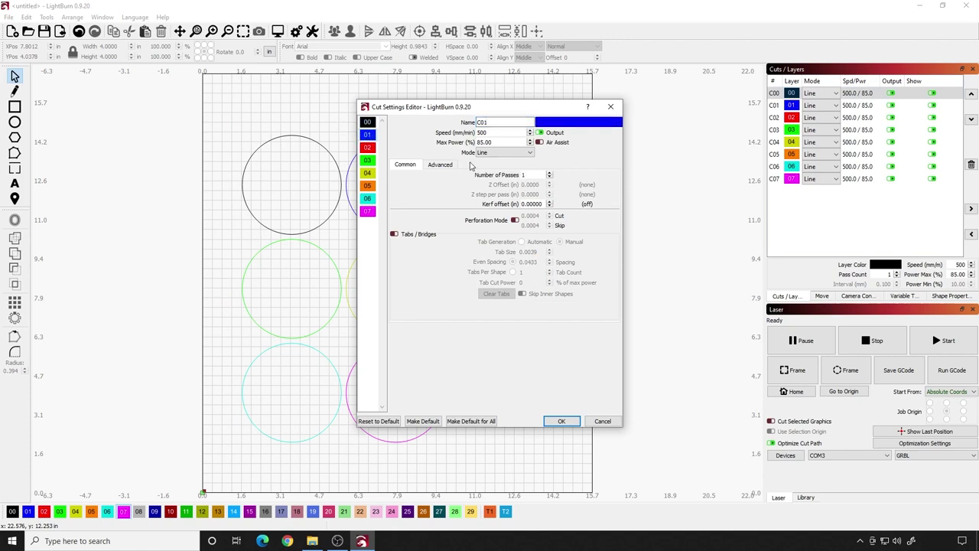
left_click(368, 148)
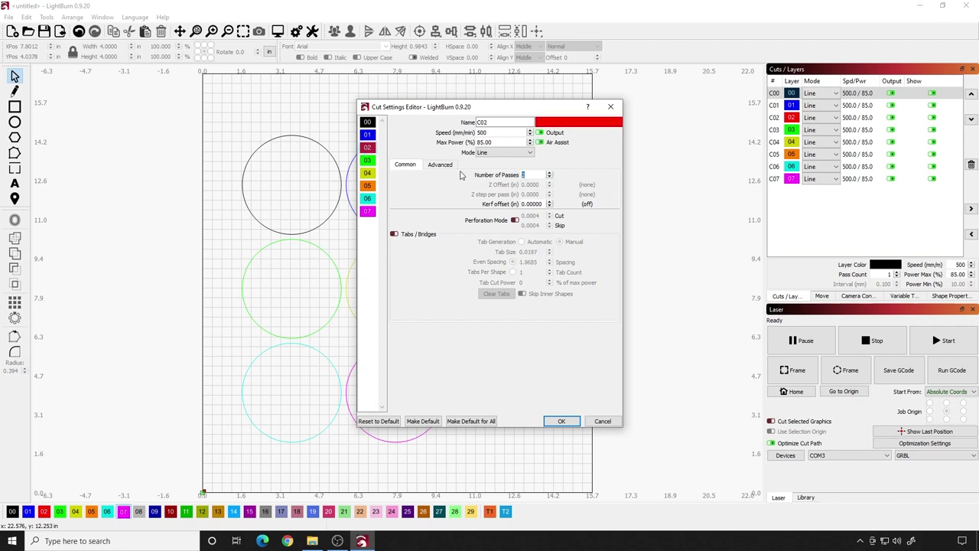
left_click(370, 161)
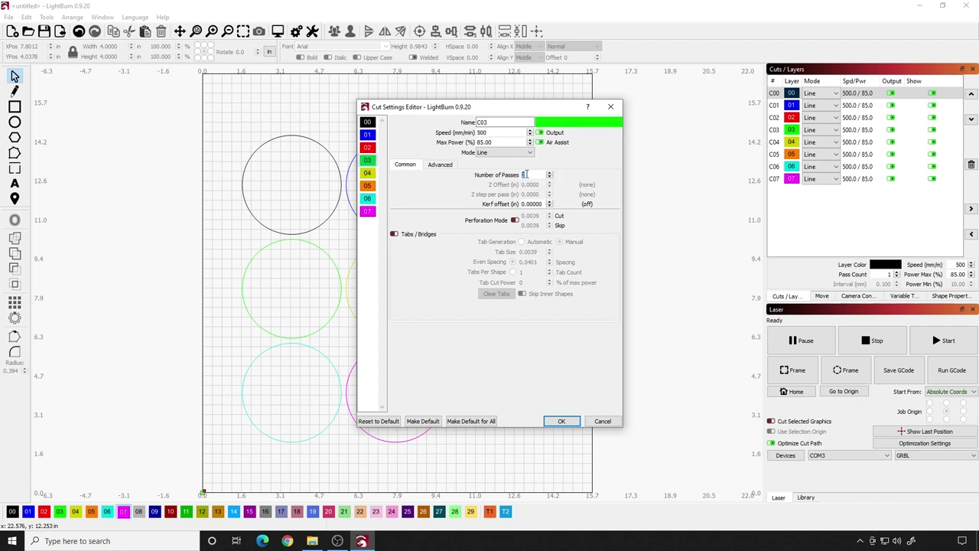
left_click(368, 174)
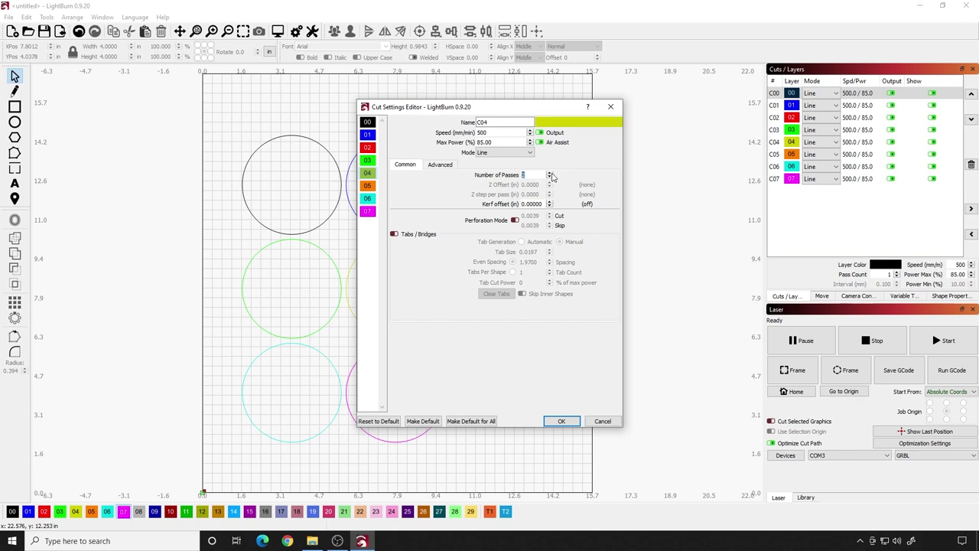
left_click(372, 186)
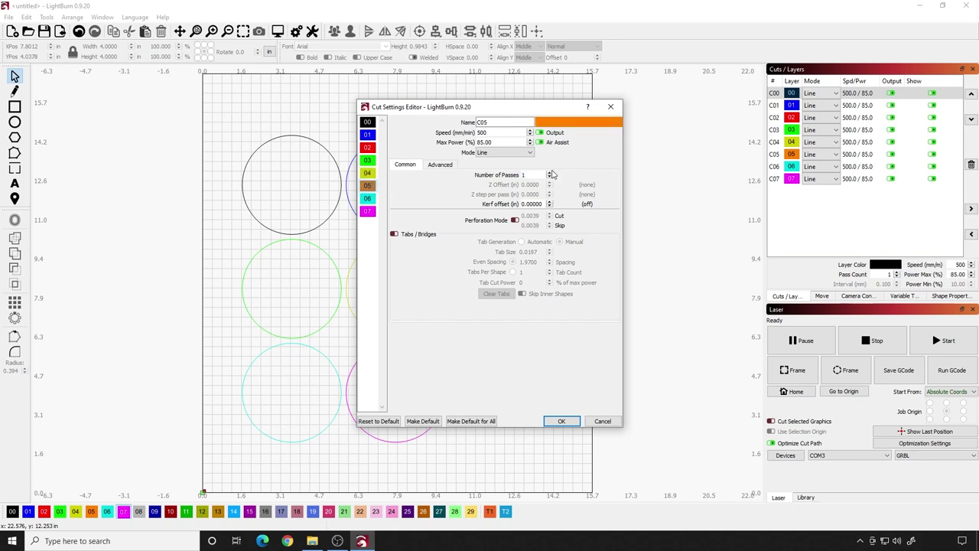
left_click(368, 198)
left_click(369, 211)
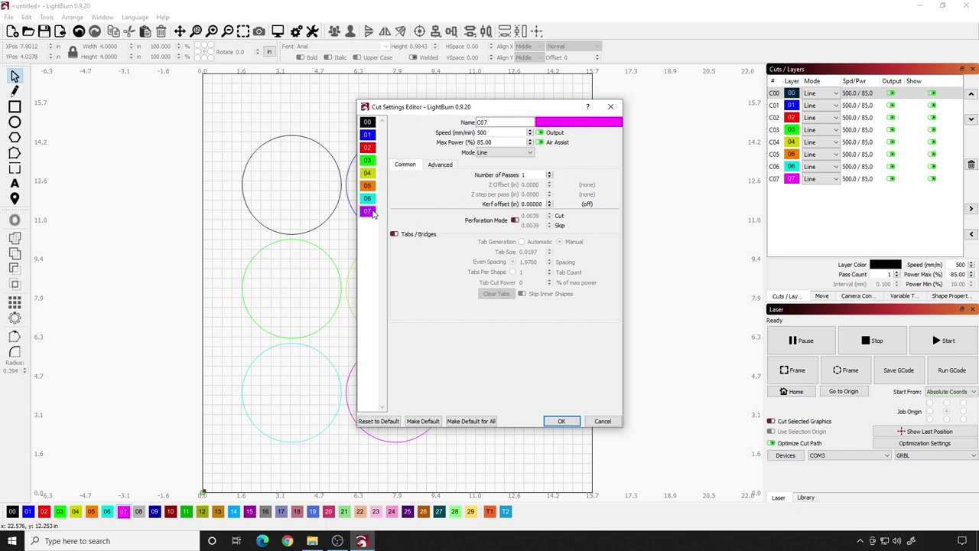
left_click(549, 174)
left_click(564, 420)
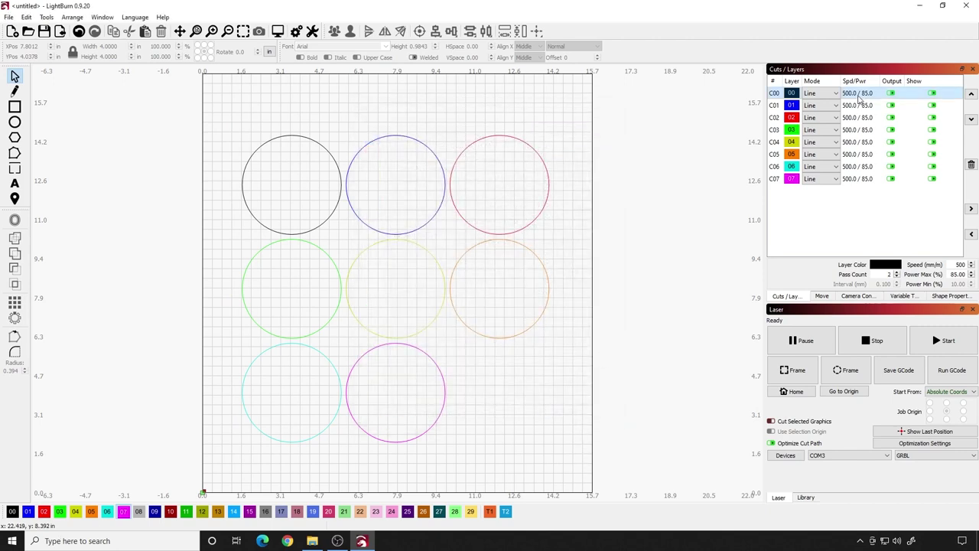
Go through the layer list from 00 to 07 to check each layer's pass count
key("Down")
key("Down")
key("Down")
key("Down")
key("Down")
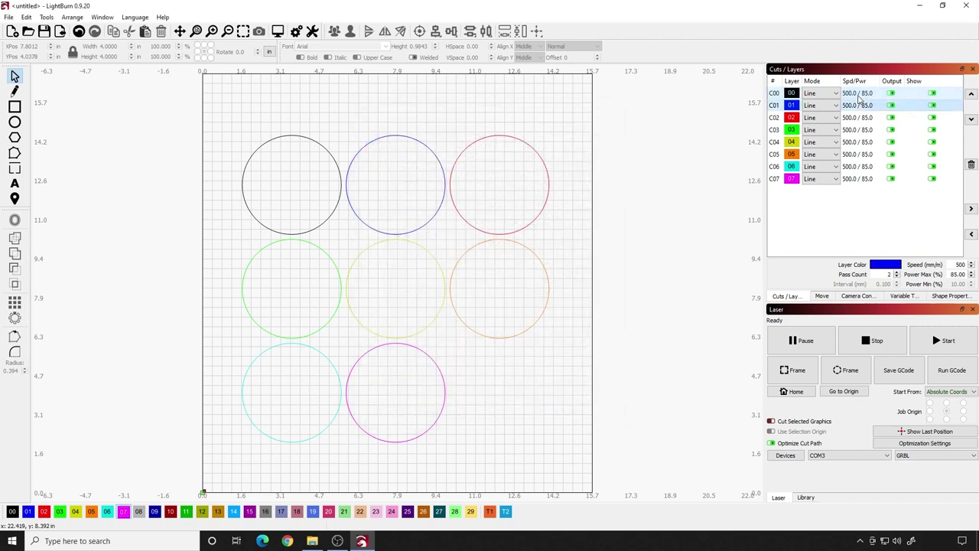
key("Down")
key("Down")
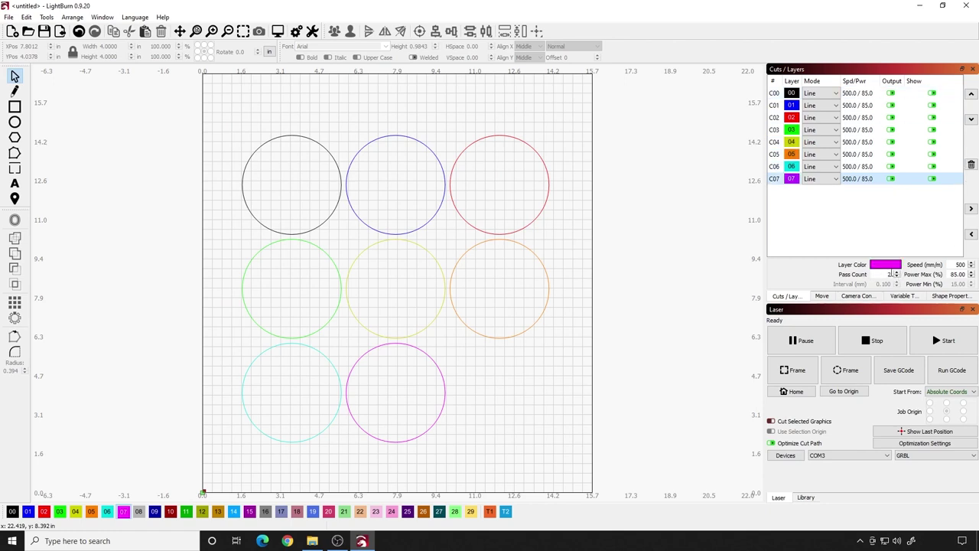
left_click(870, 95)
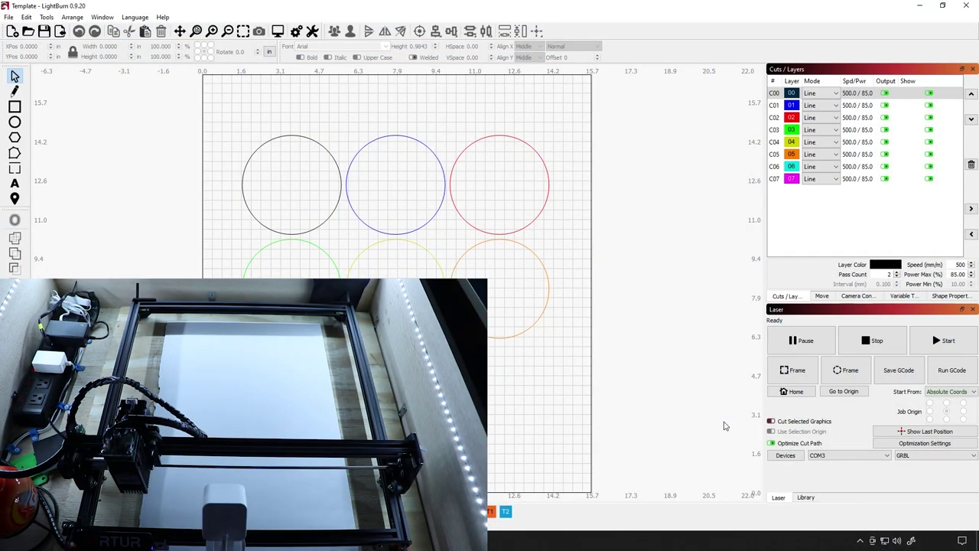
Frame the job's rectangular outline with the laser to check the material's placement
left_click(792, 370)
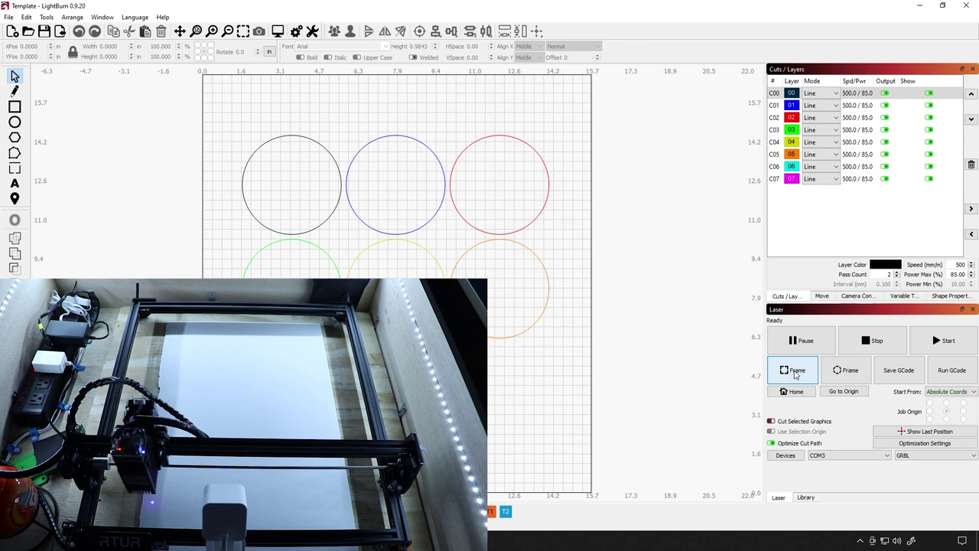
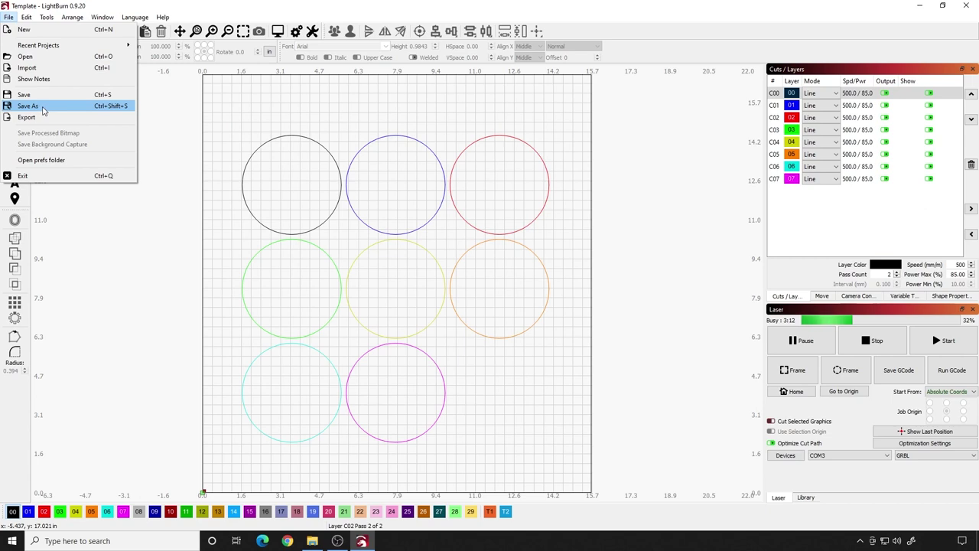
left_click(42, 99)
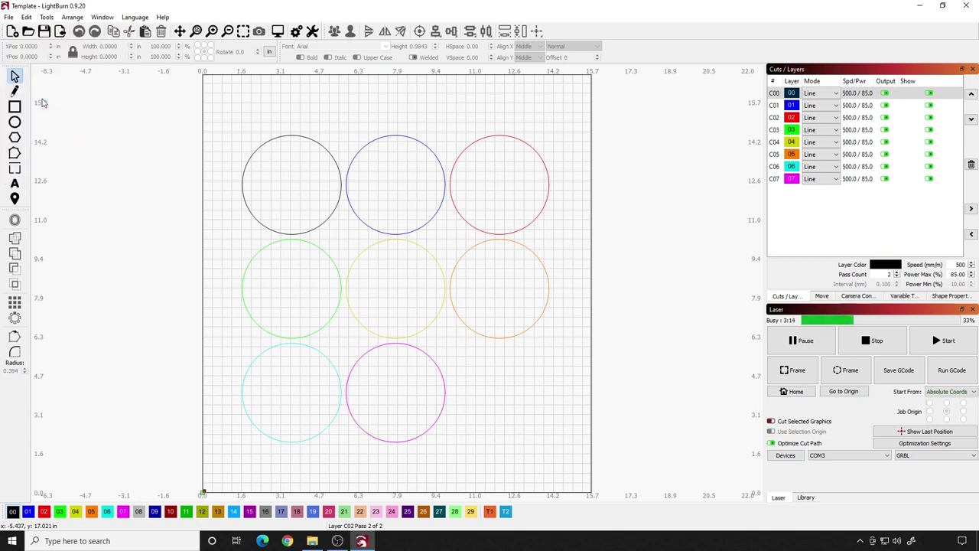
left_click(8, 16)
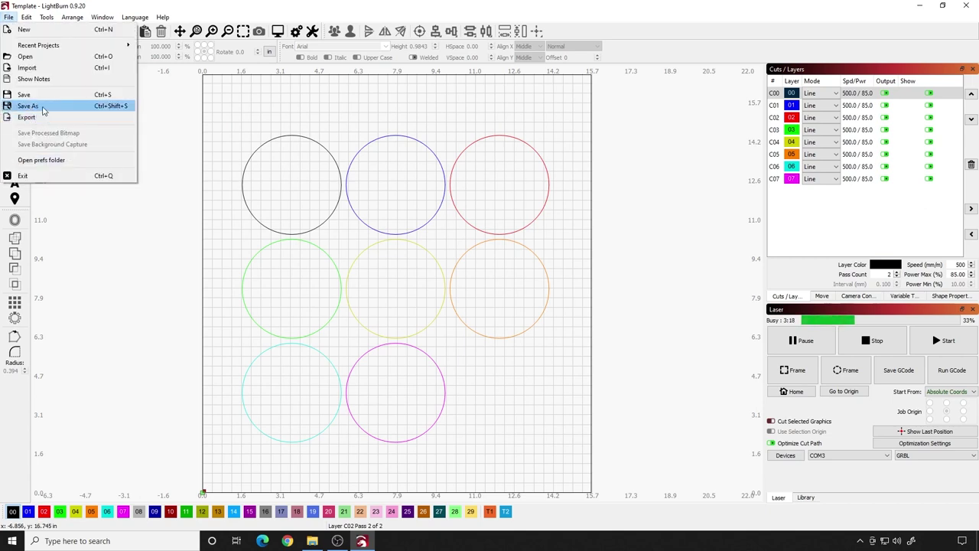
left_click(39, 98)
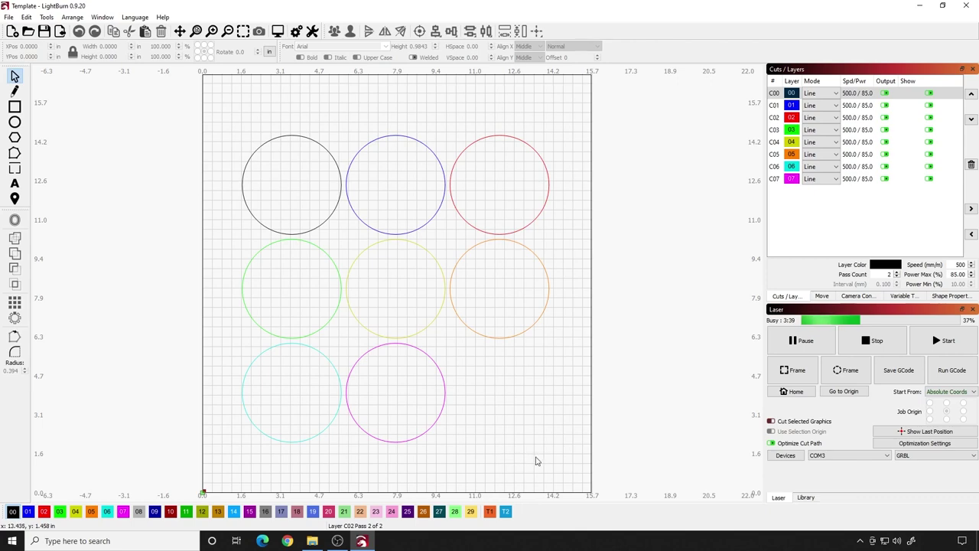
Select all eight circles and assign them to tool layer T1
key("ctrl+a")
left_click_drag(234, 100, 552, 446)
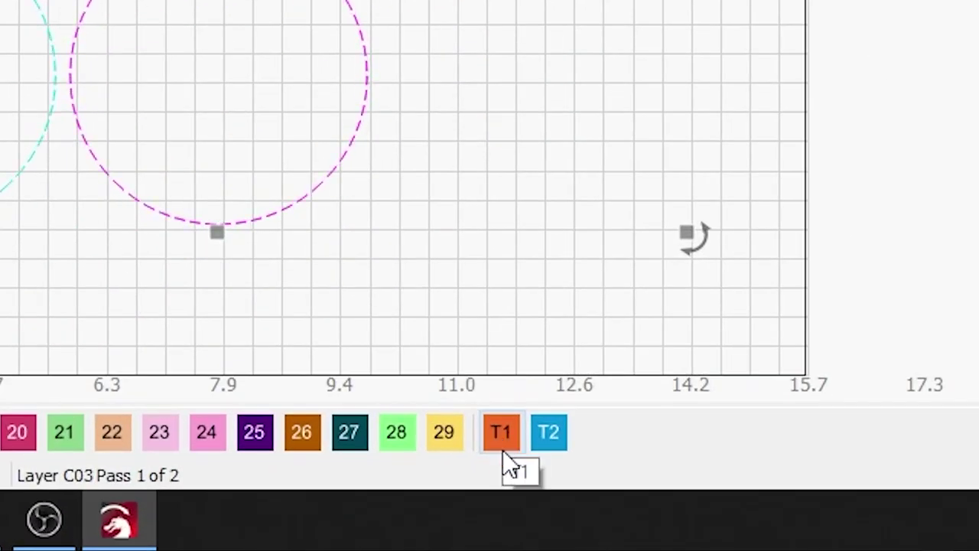
left_click(504, 439)
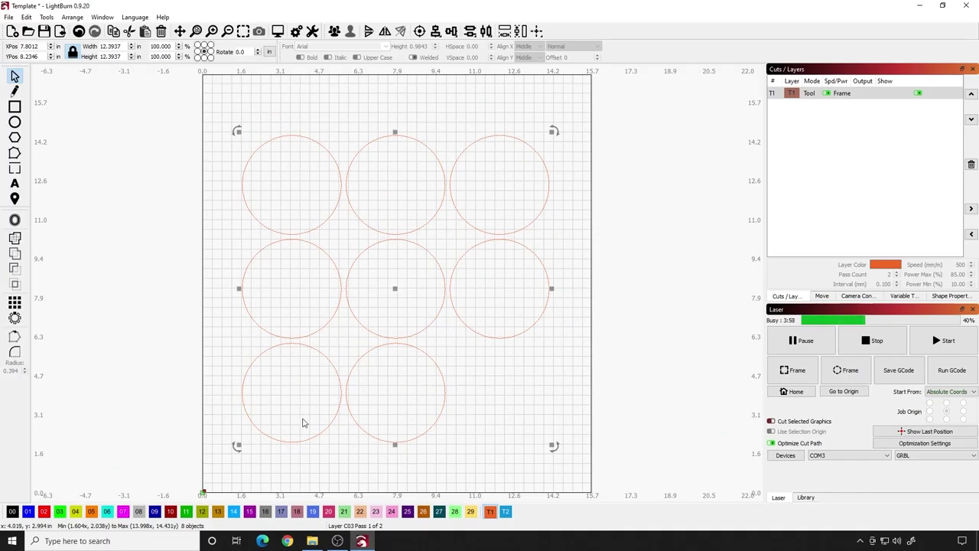
left_click(497, 473)
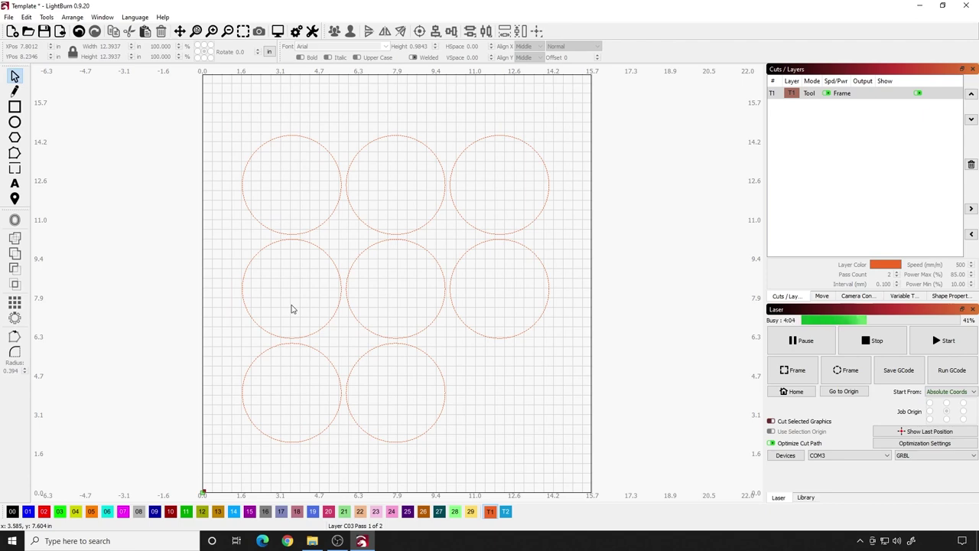
left_click(822, 95)
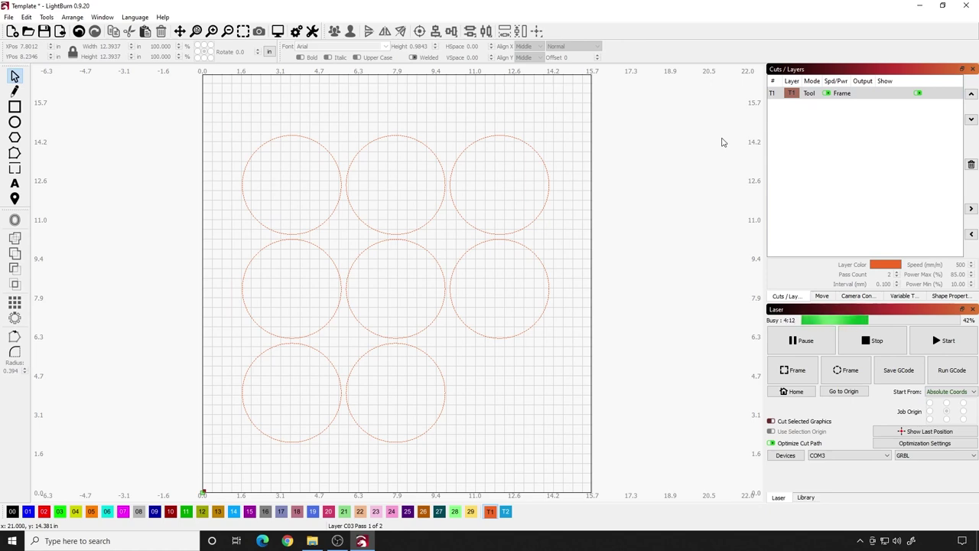
Save the project under the new file name "8 coaster Template Tool" in Downloads
left_click(9, 17)
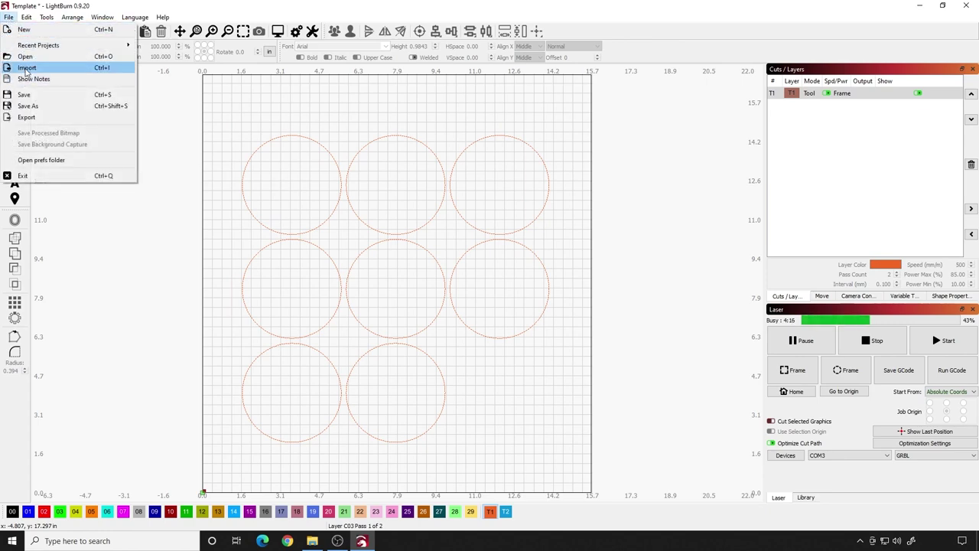
left_click(29, 106)
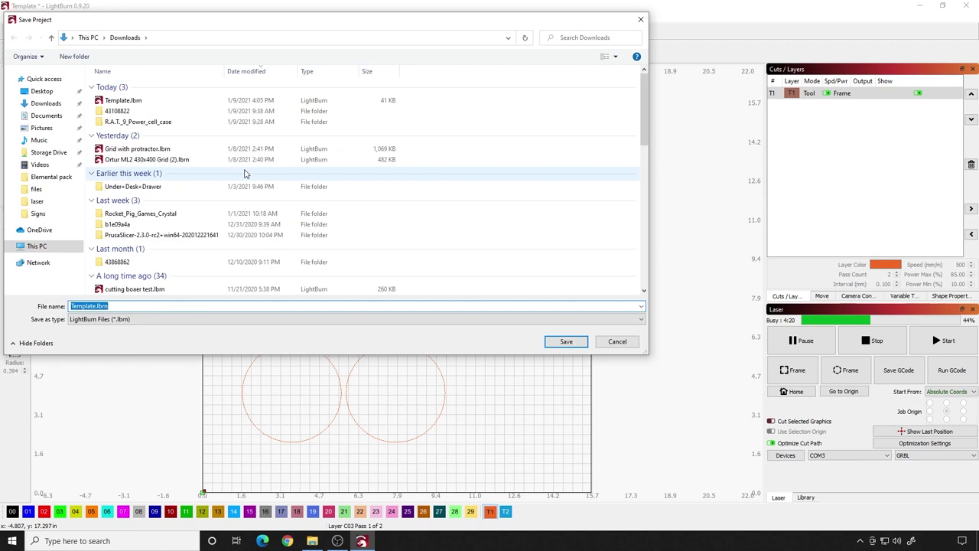
type("8 coaster")
type("Template Too")
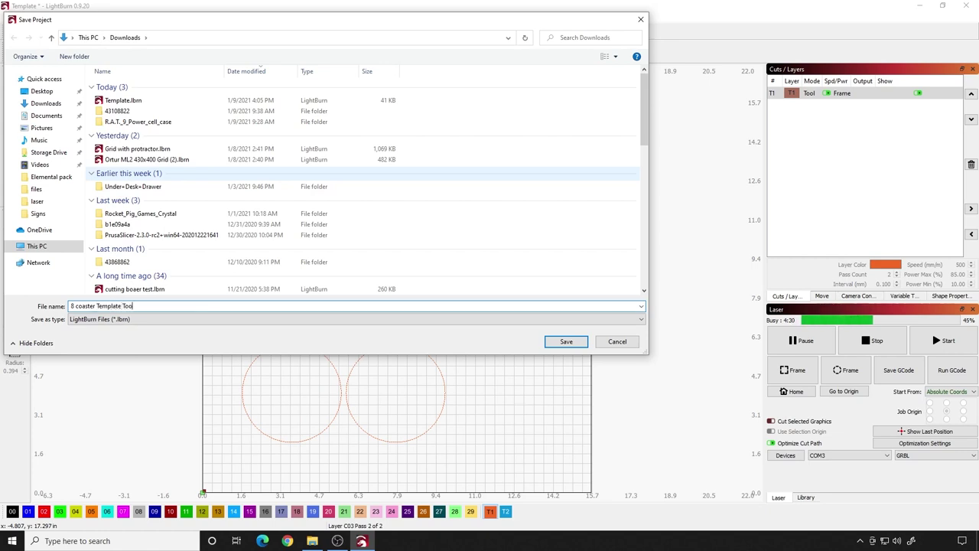
type("ll")
key("Return")
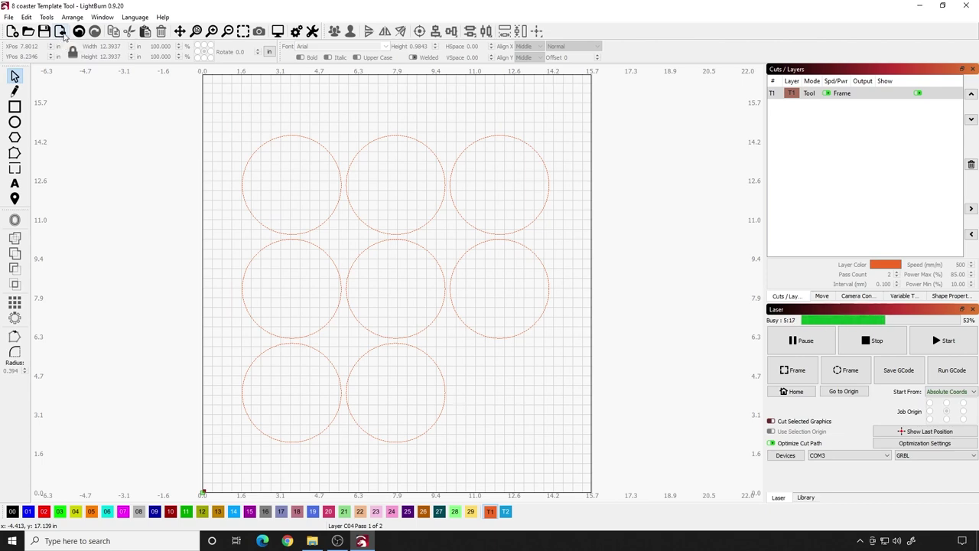
Import the "Coffee I need" artwork and scale it down to about 3.92 by 4.03 in
left_click(62, 32)
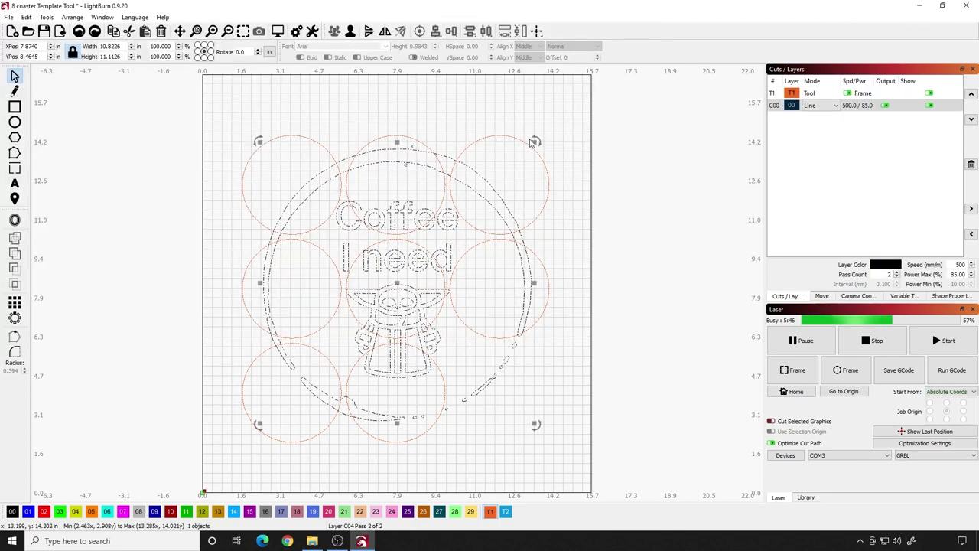
left_click_drag(533, 145, 363, 371)
left_click(311, 371)
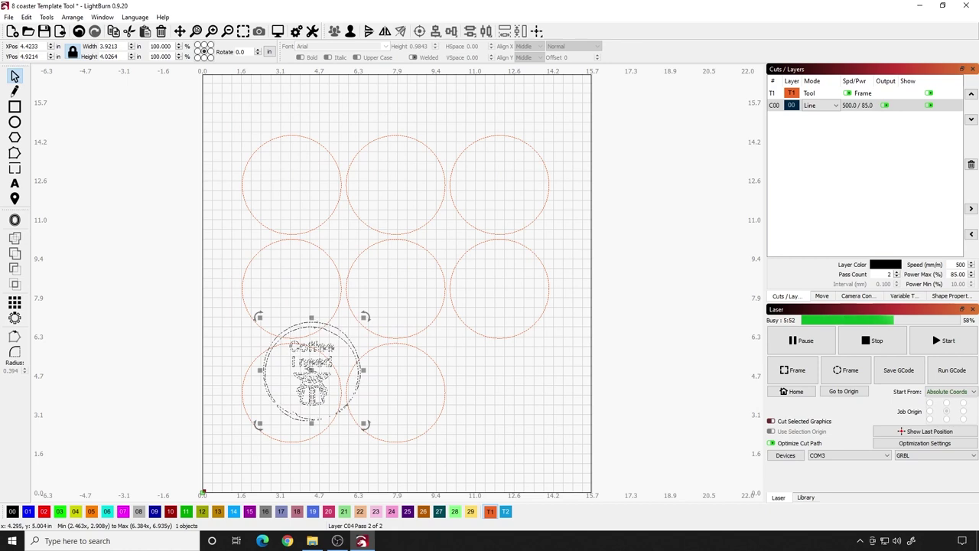
Centre the artwork in the upper-left template circle and shrink it to about 3.78 by 3.88 in so it fits inside
left_click_drag(311, 371, 293, 186)
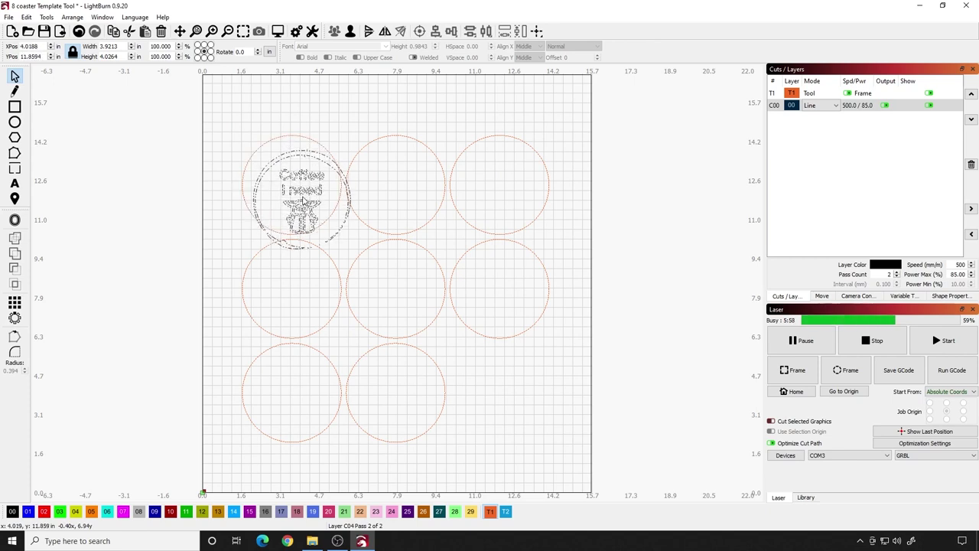
left_click_drag(291, 186, 291, 186)
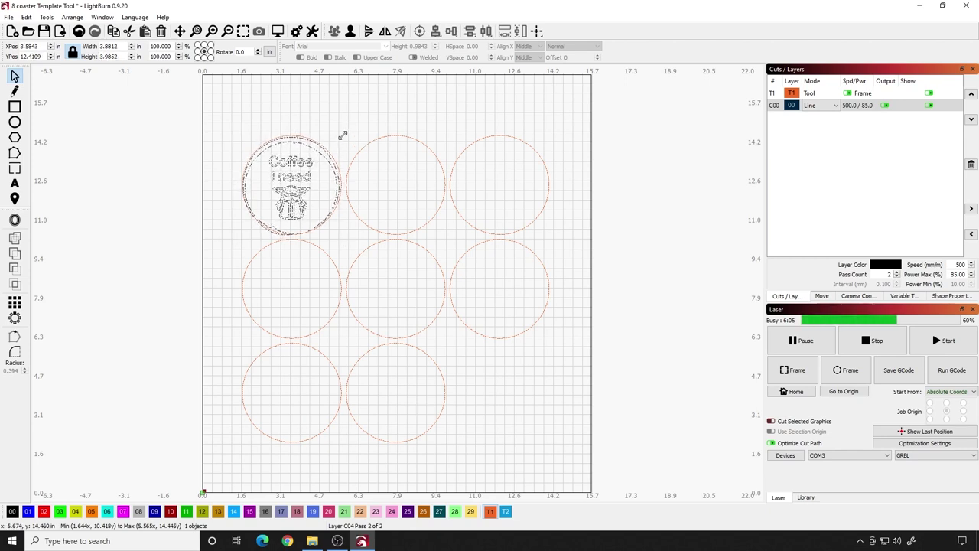
left_click(291, 185)
left_click_drag(291, 184, 292, 182)
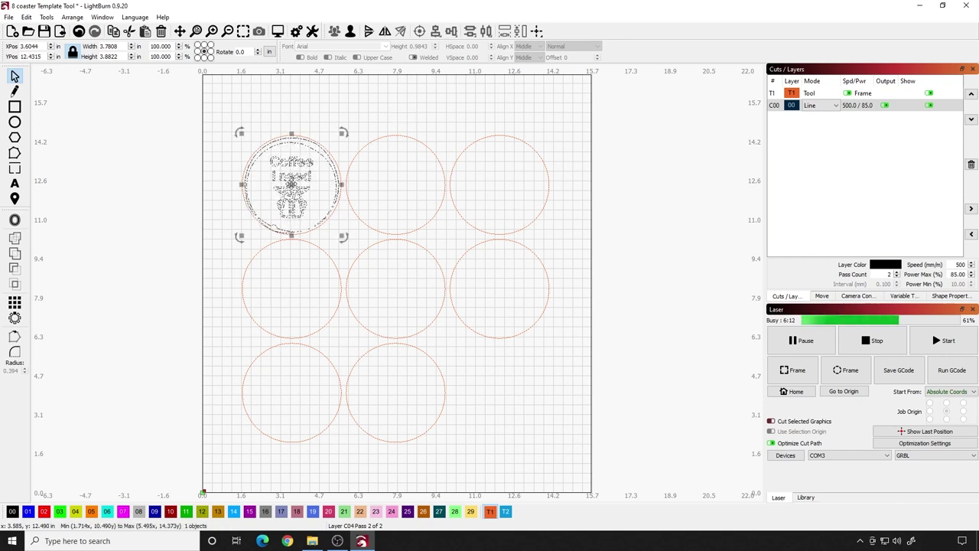
mouse_move(292, 184)
left_mouse_down()
mouse_move(289, 192)
mouse_move(294, 186)
left_mouse_up()
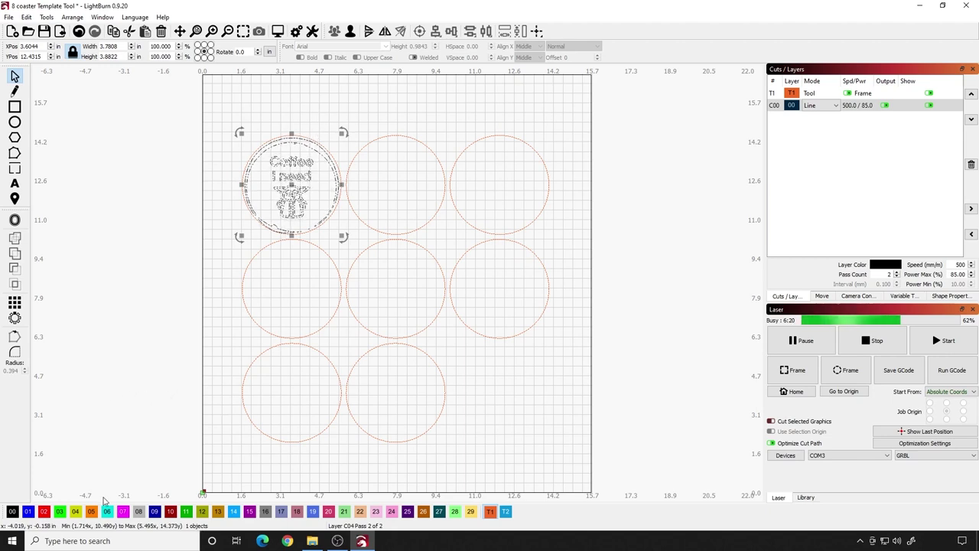
Assign the coaster artwork to blue layer 01 and set that layer's mode to Fill
left_click(29, 511)
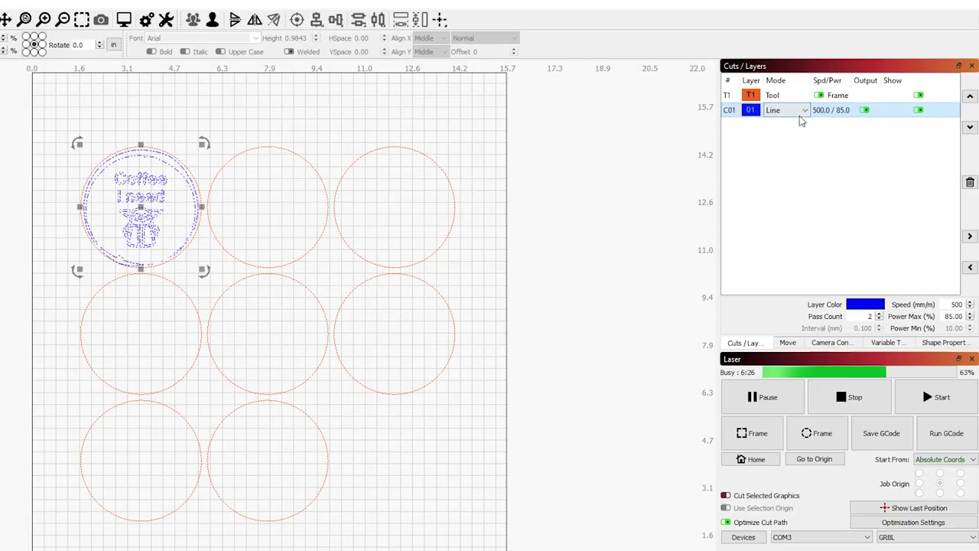
left_click(822, 105)
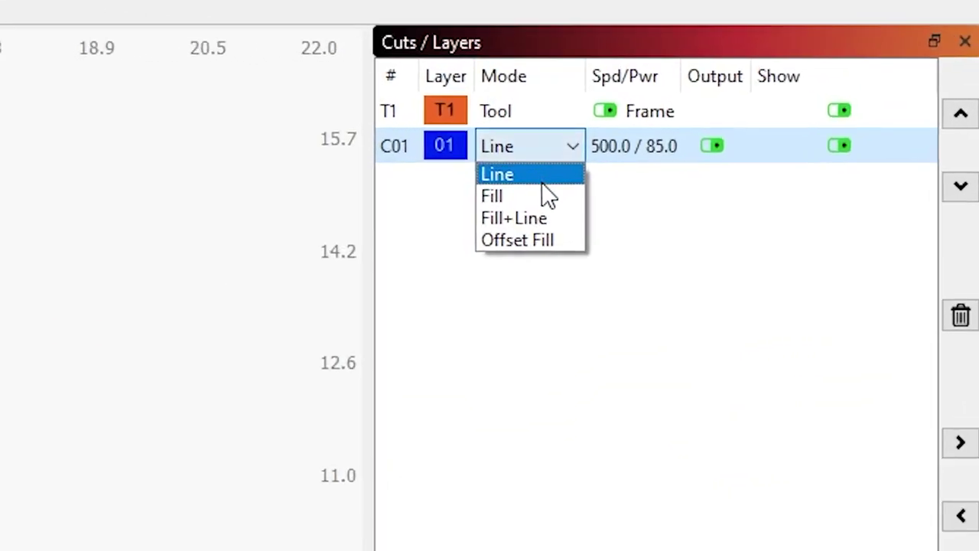
left_click(826, 121)
Set blue layer 01 to a speed of 4000 mm/min, 20% max power and one pass
double_click(622, 156)
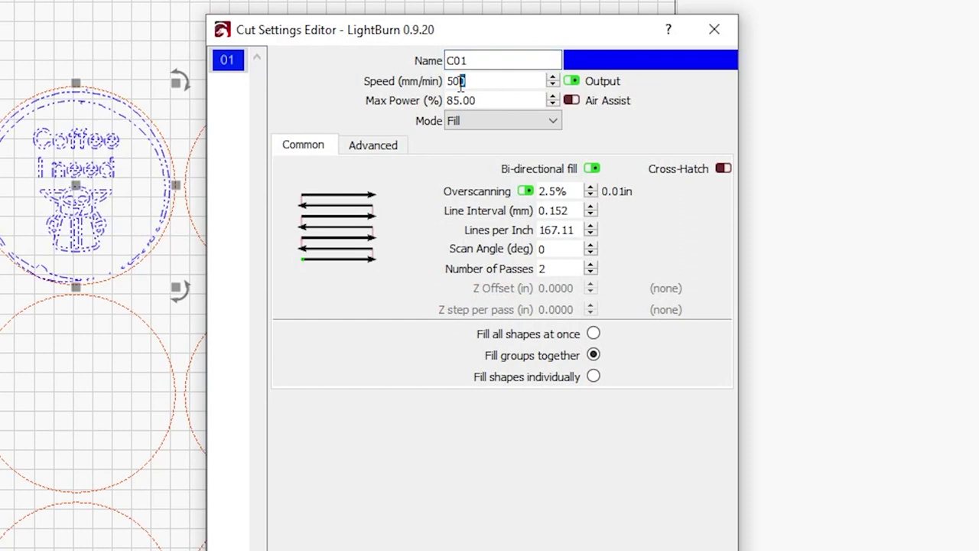
left_click_drag(461, 85, 435, 82)
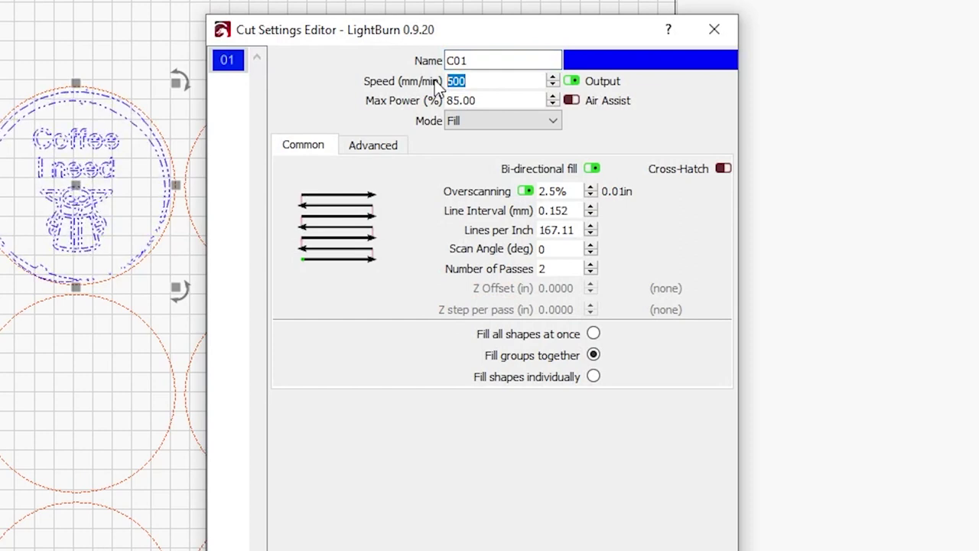
type("4000")
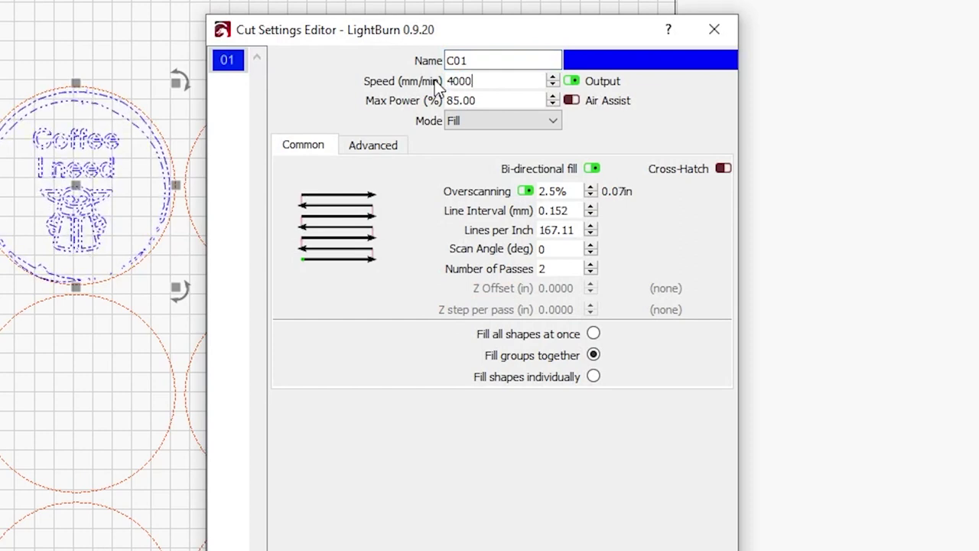
left_click_drag(501, 104, 417, 100)
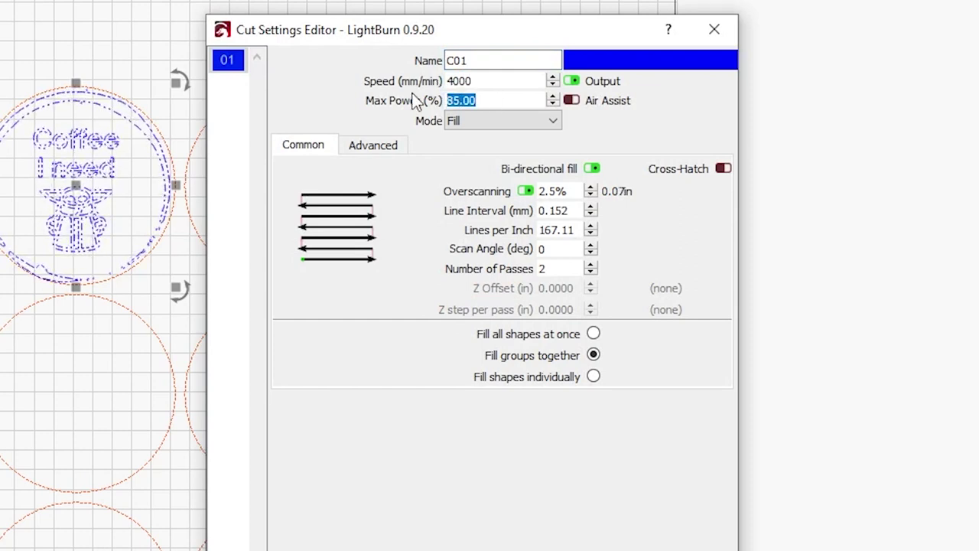
type("20")
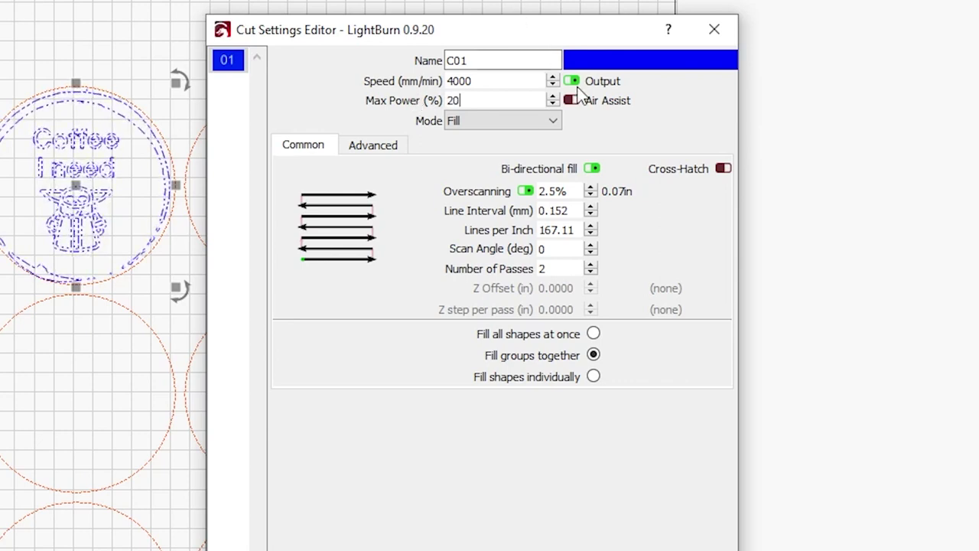
left_click(590, 273)
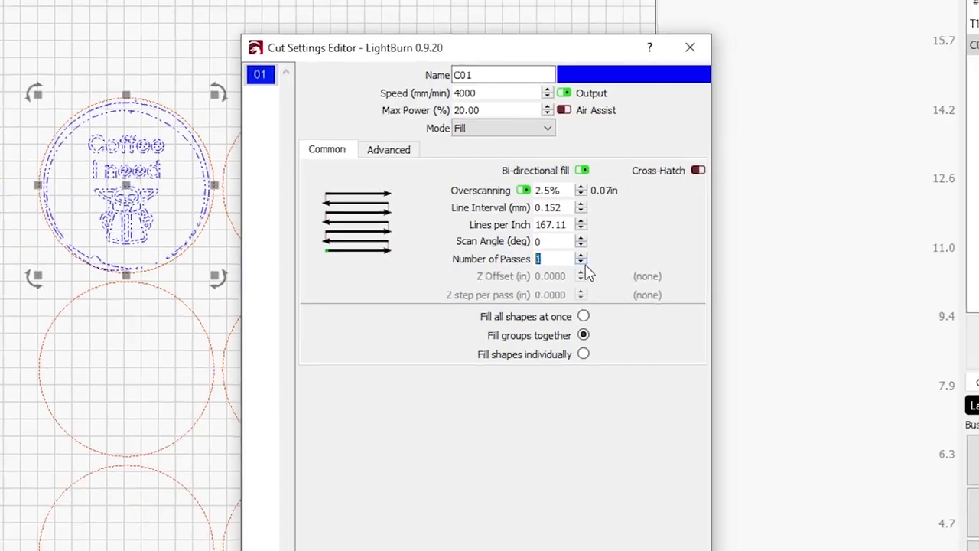
left_click(621, 550)
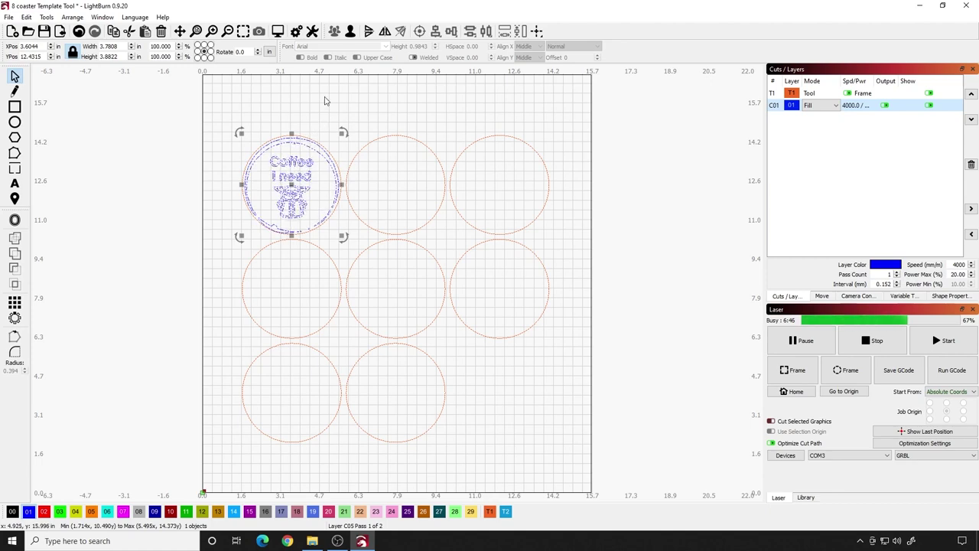
Shrink the coaster artwork about its centre to about 3.64 by 3.74 in, leaving more margin inside the template circle
left_click(328, 148)
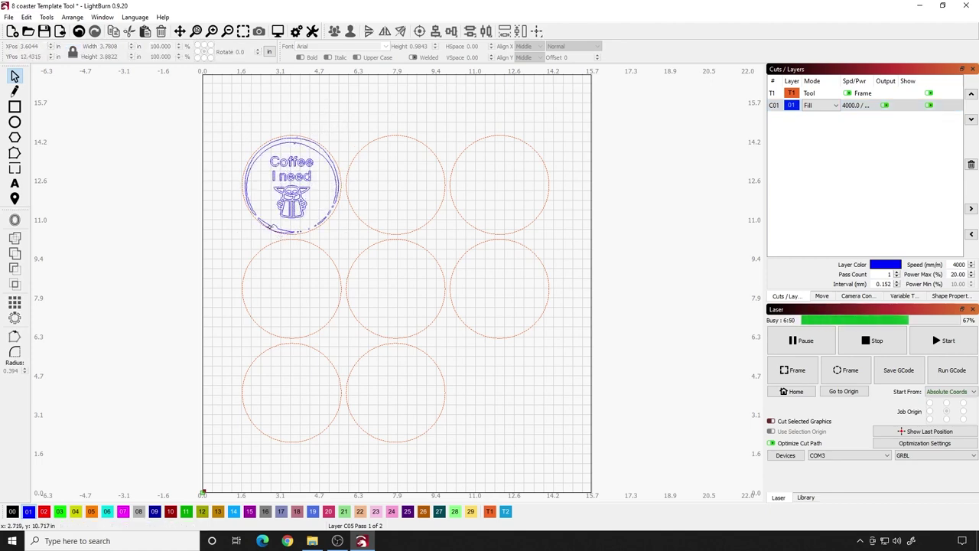
left_click(282, 189)
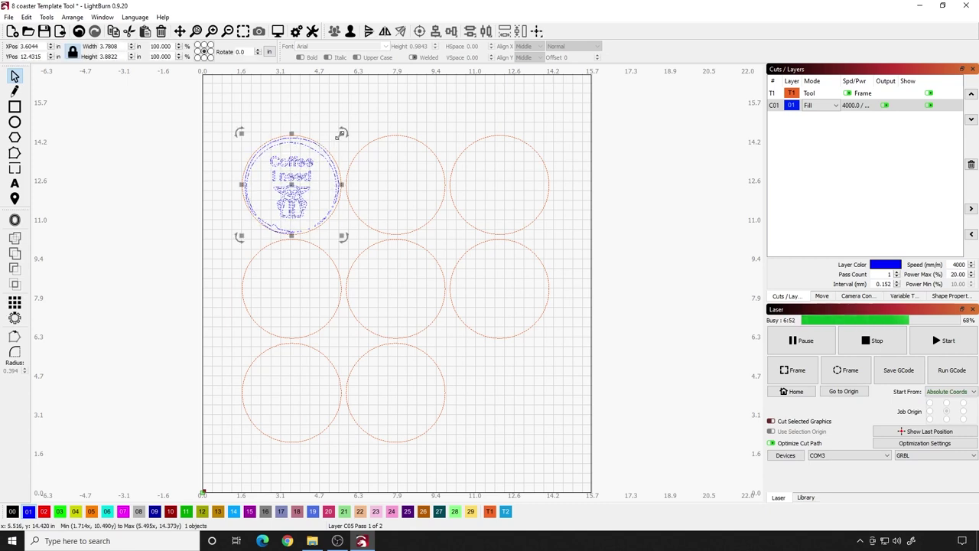
left_click_drag(289, 187, 292, 186)
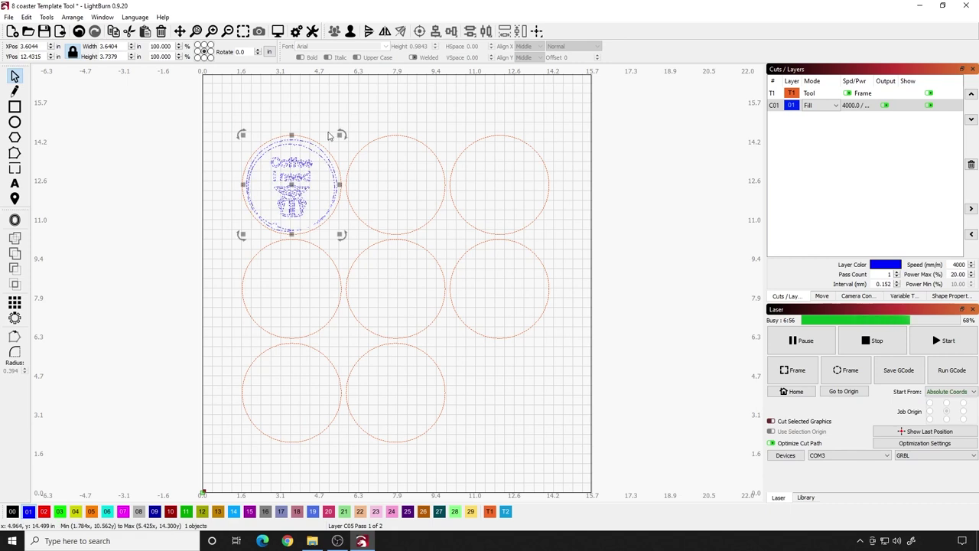
Copy the coaster artwork and paste it over the top-middle, top-right and middle-left template circles
left_click(291, 192)
left_click(428, 192)
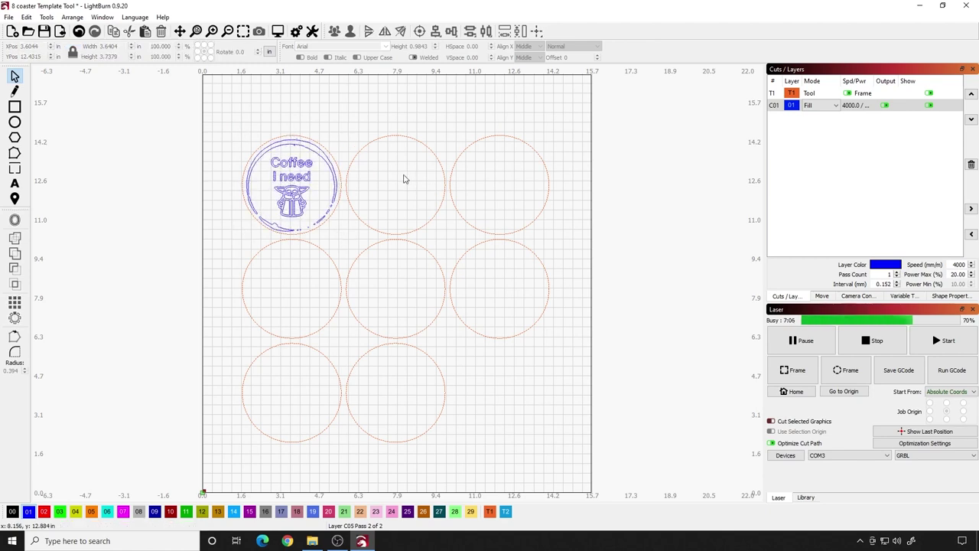
key("ctrl+v")
left_click(491, 177)
key("ctrl+v")
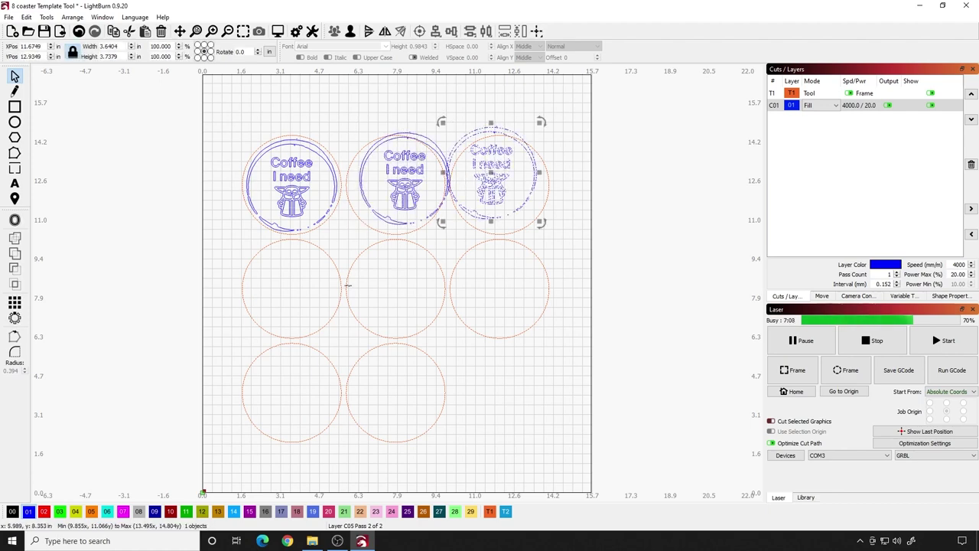
left_click(321, 282)
key("ctrl+v")
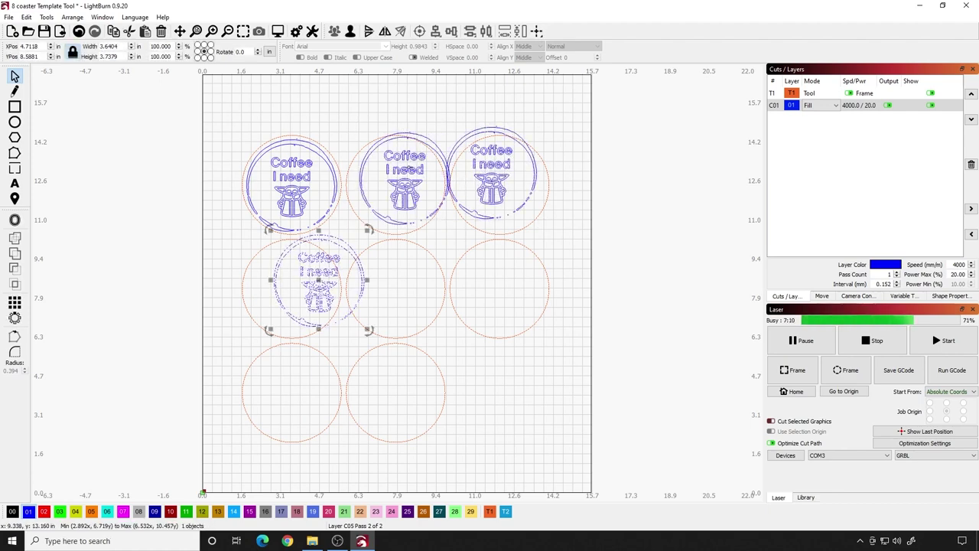
Centre each of the three pasted artwork copies inside its template circle
left_click(352, 229)
left_click(397, 171)
left_click_drag(404, 178, 396, 184)
left_click(494, 178)
left_click_drag(493, 177, 503, 190)
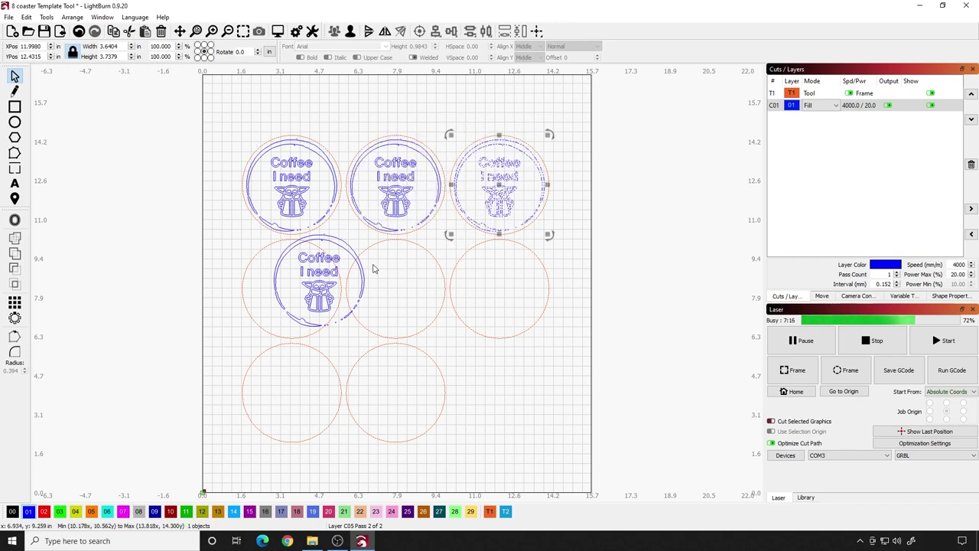
left_click(328, 270)
left_click_drag(328, 270, 301, 278)
left_click(508, 124)
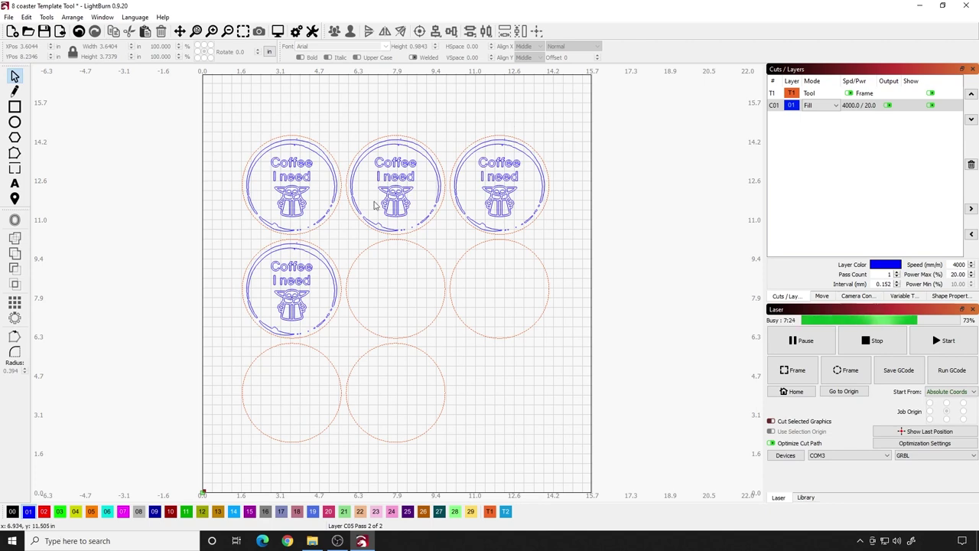
Assign the top-middle artwork to red layer 02, the top-right to green layer 03 and the middle-left to yellow layer 04
left_click(389, 165)
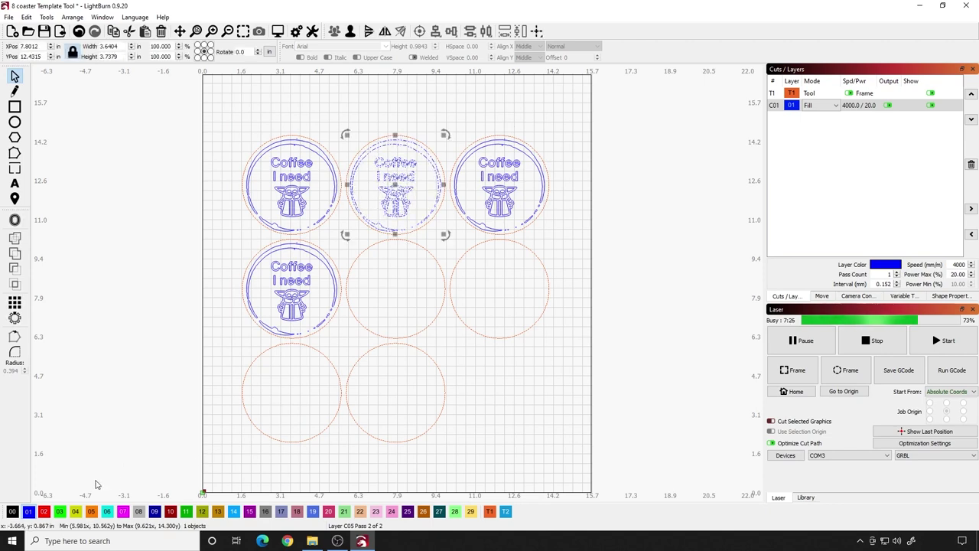
left_click(43, 511)
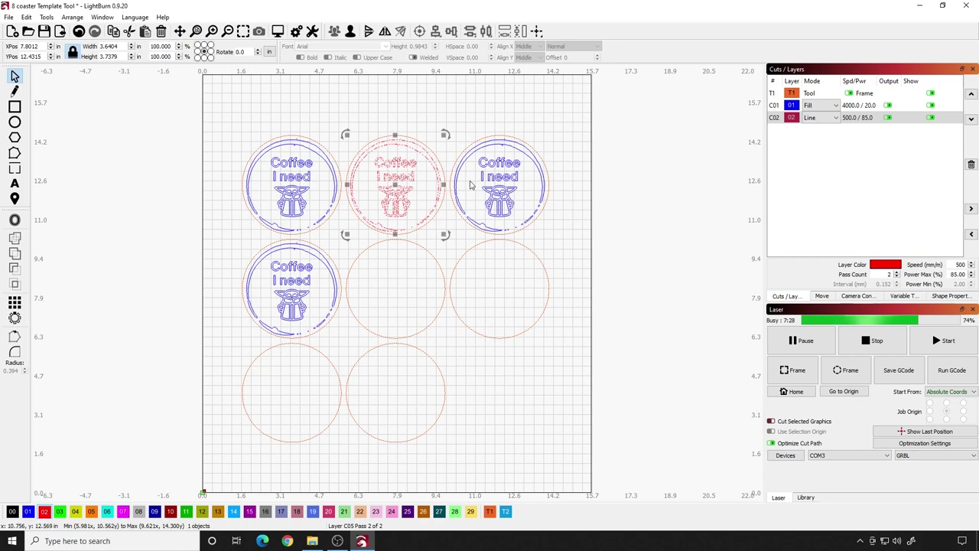
left_click(498, 163)
left_click(60, 511)
left_click(291, 284)
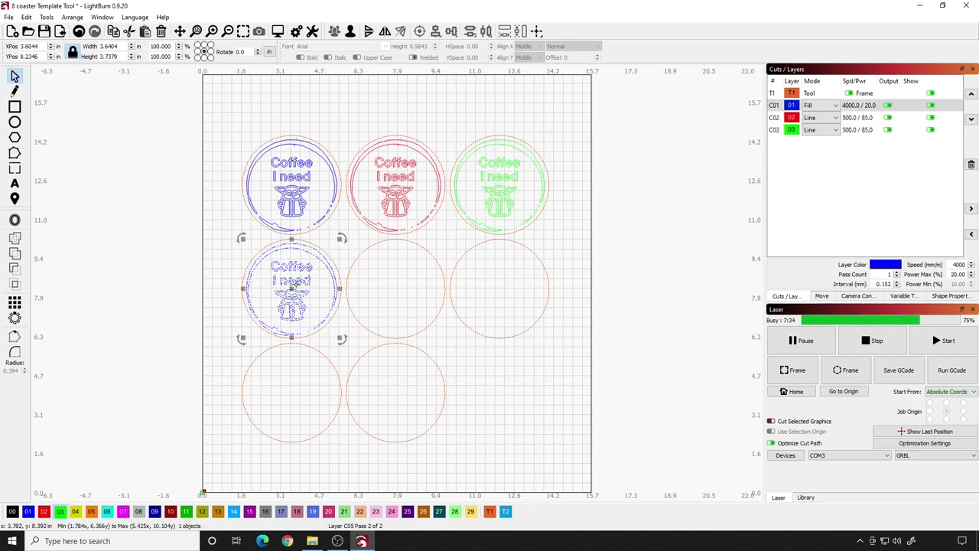
left_click(75, 511)
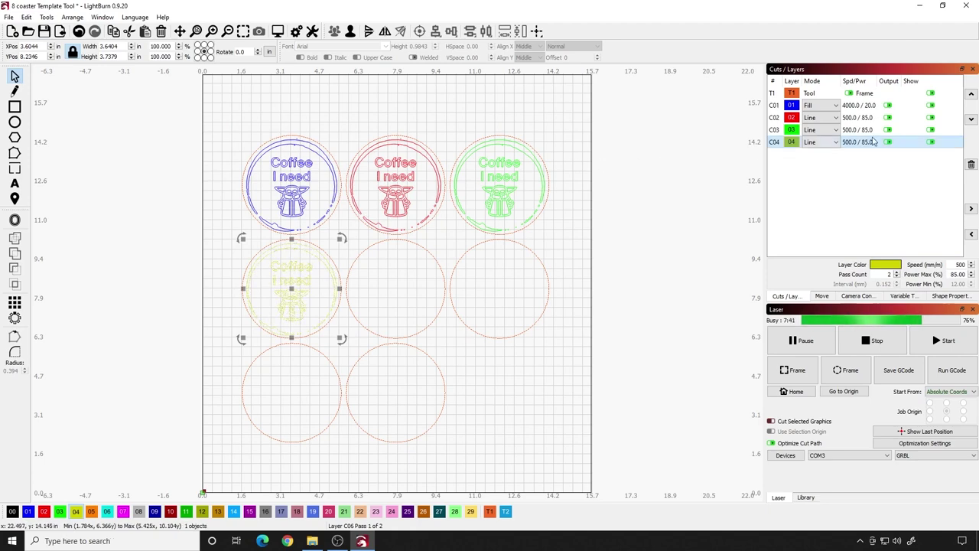
Set the mode of layers 02, 03 and 04 to Fill
left_click(836, 119)
left_click(824, 142)
left_click(823, 130)
left_click(811, 147)
left_click(822, 141)
left_click(816, 160)
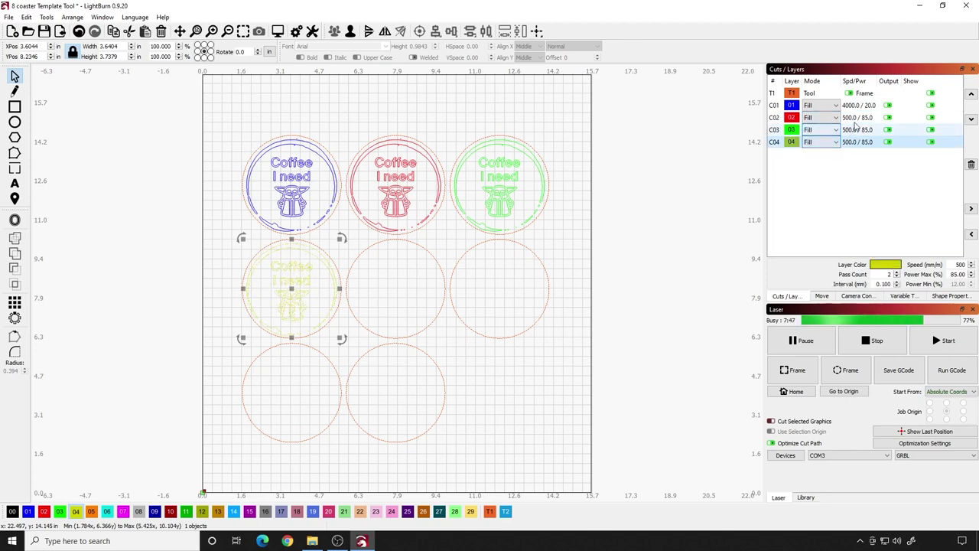
Set red layer 02 to a speed of 4000 mm/min and 20% max power
double_click(865, 117)
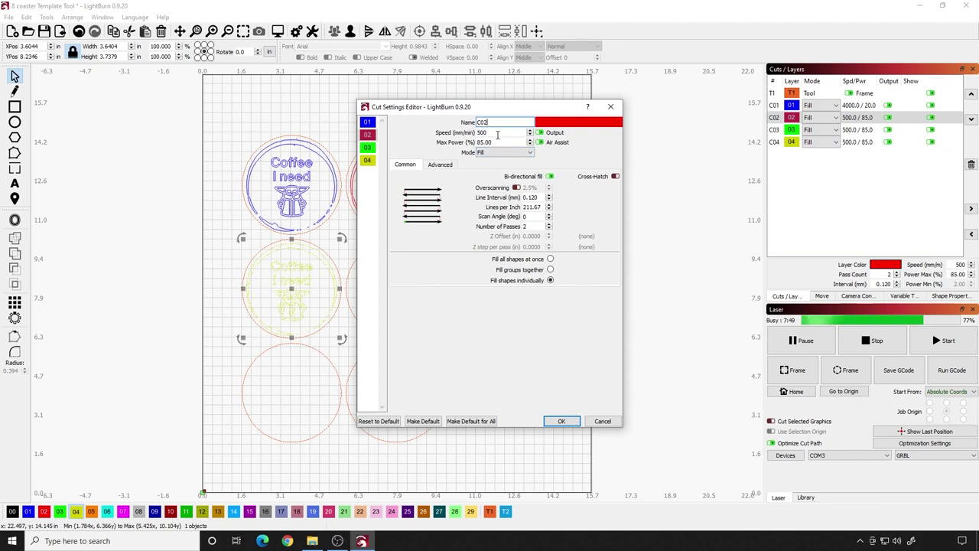
left_click(474, 133)
type("4000")
key("Tab")
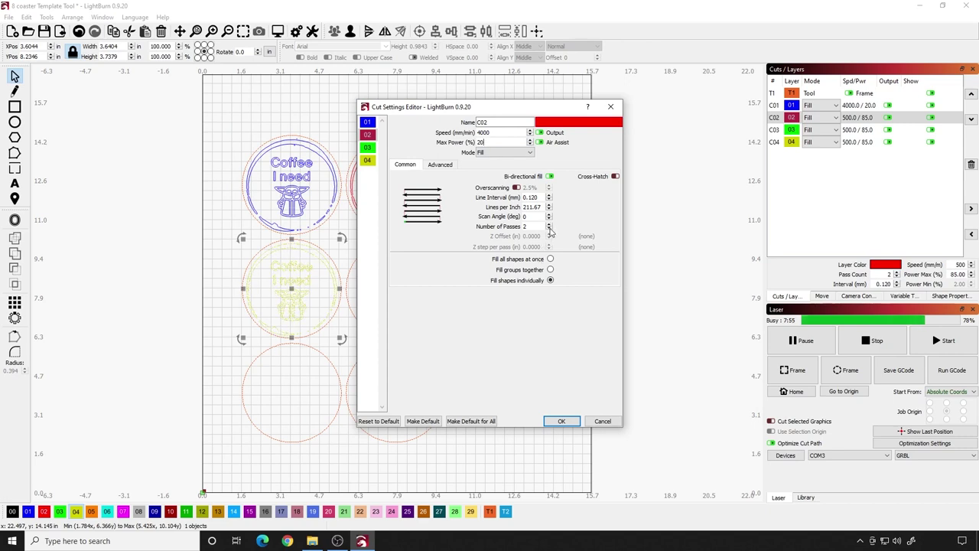
Set the line interval of blue layer 01 to 0.11 mm and apply the cut settings
left_click(367, 121)
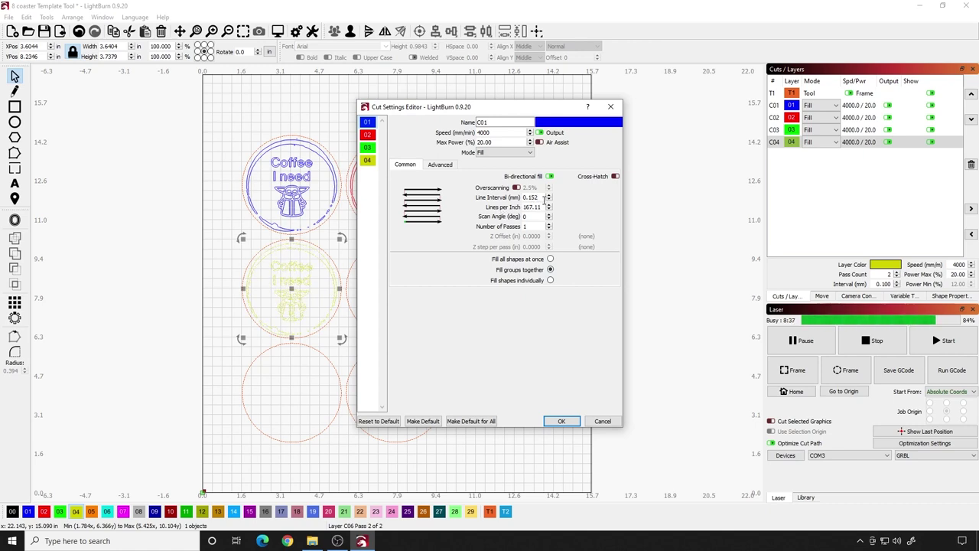
left_click(544, 197)
key("BackSpace")
key("BackSpace")
type("1")
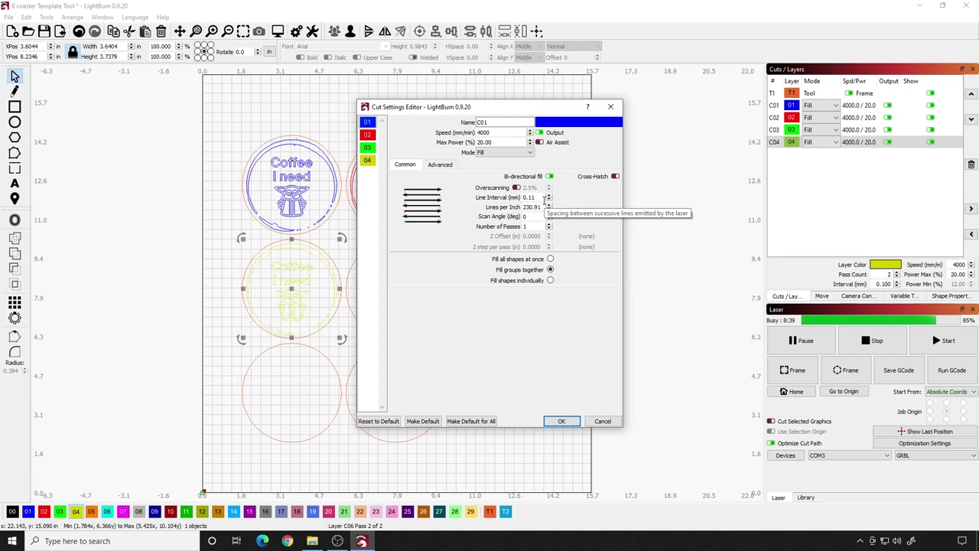
key("Return")
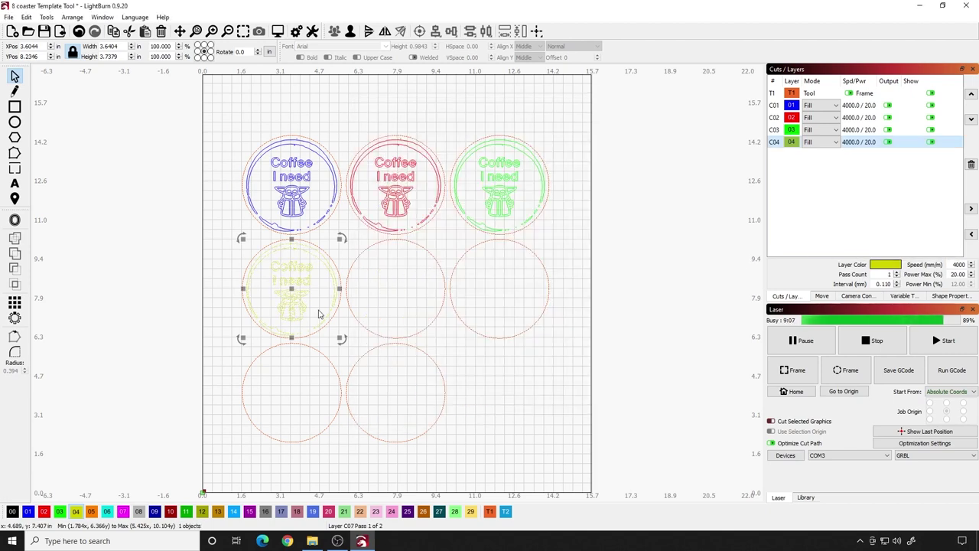